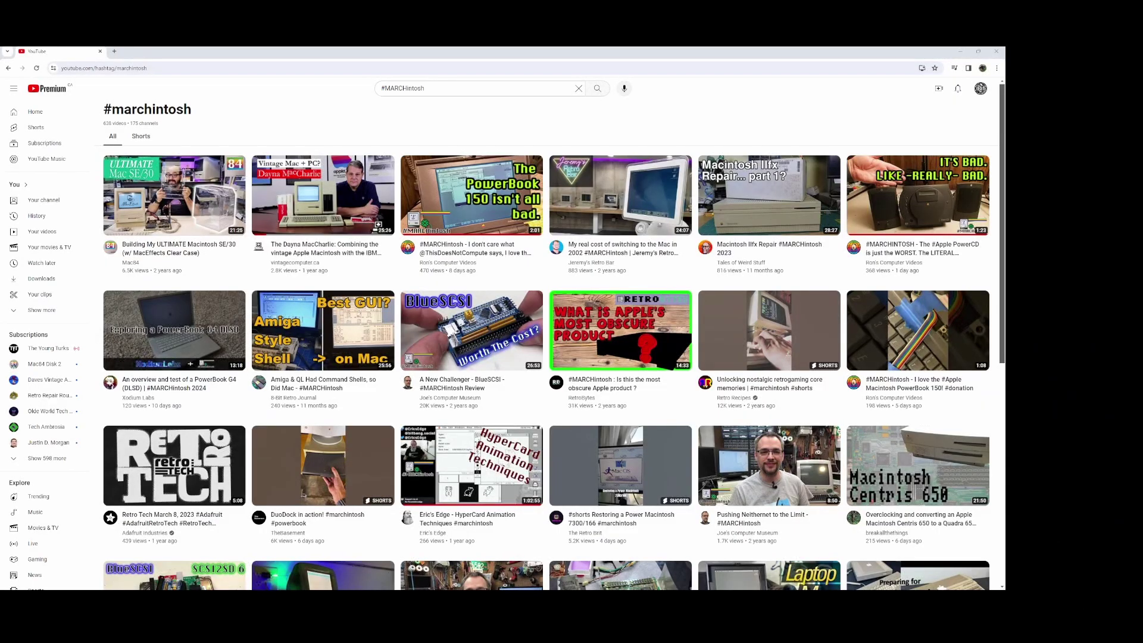
Scroll further down the #MARCHintosh hashtag results to reveal more retro Mac videos
scroll(917, 238, "down", 2)
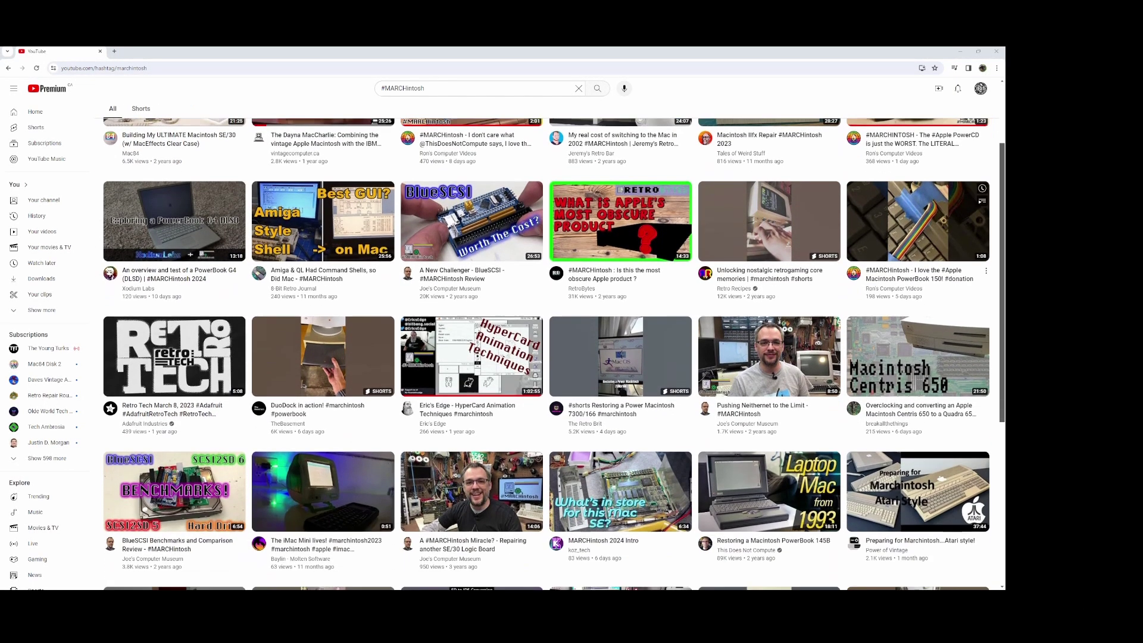
scroll(916, 238, "down", 3)
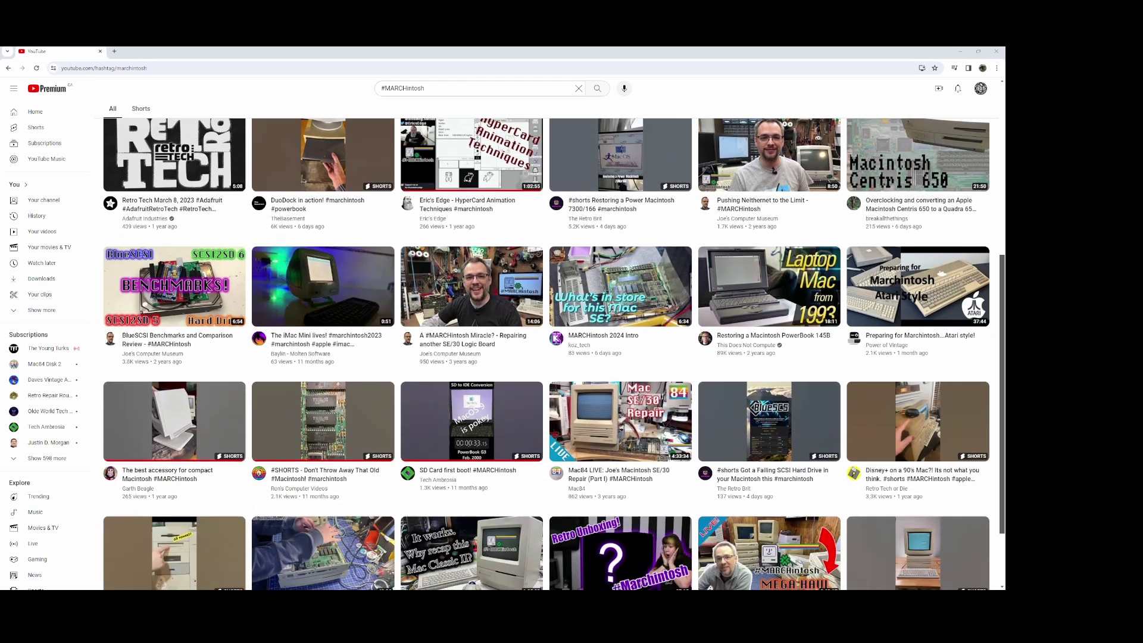
scroll(554, 354, "down", 4)
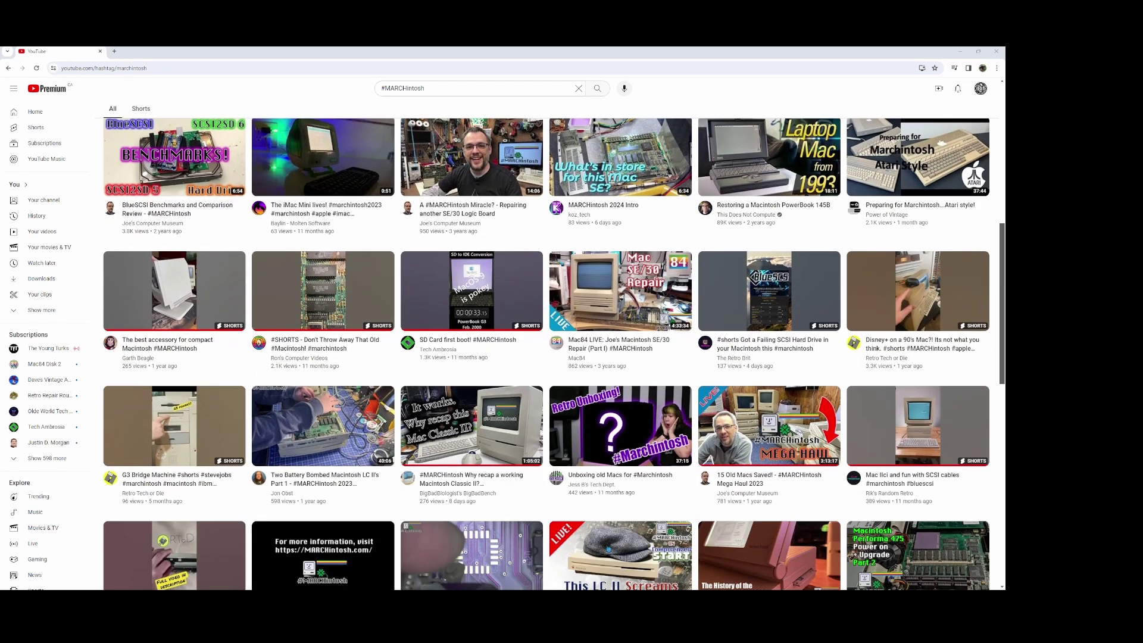
scroll(917, 238, "down", 4)
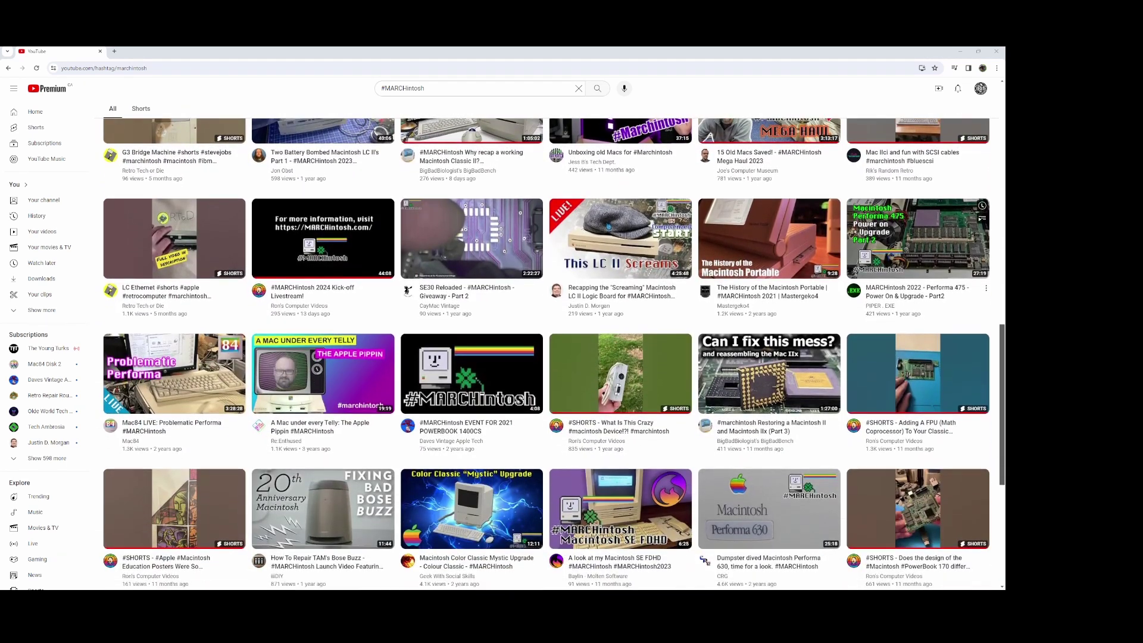
scroll(916, 238, "down", 5)
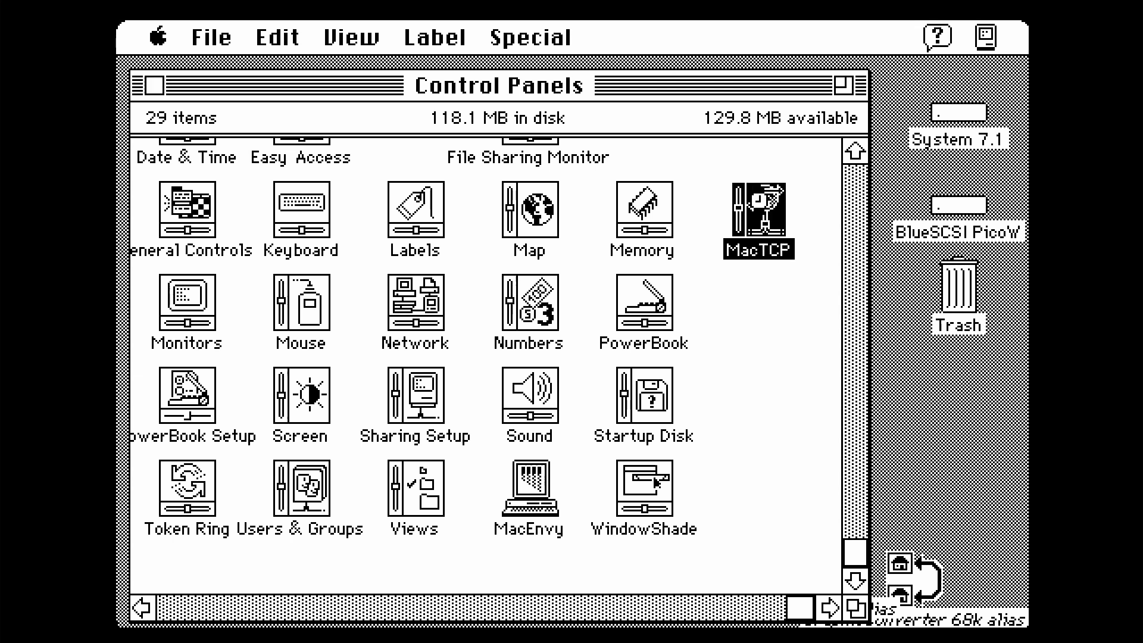
double_click(759, 208)
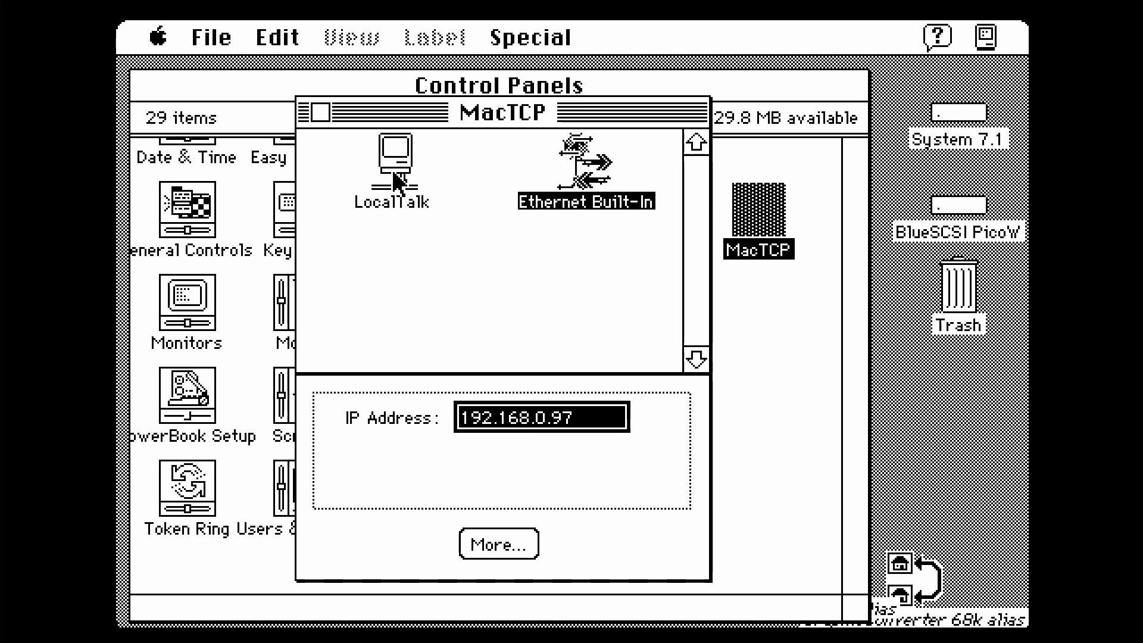
left_click(320, 111)
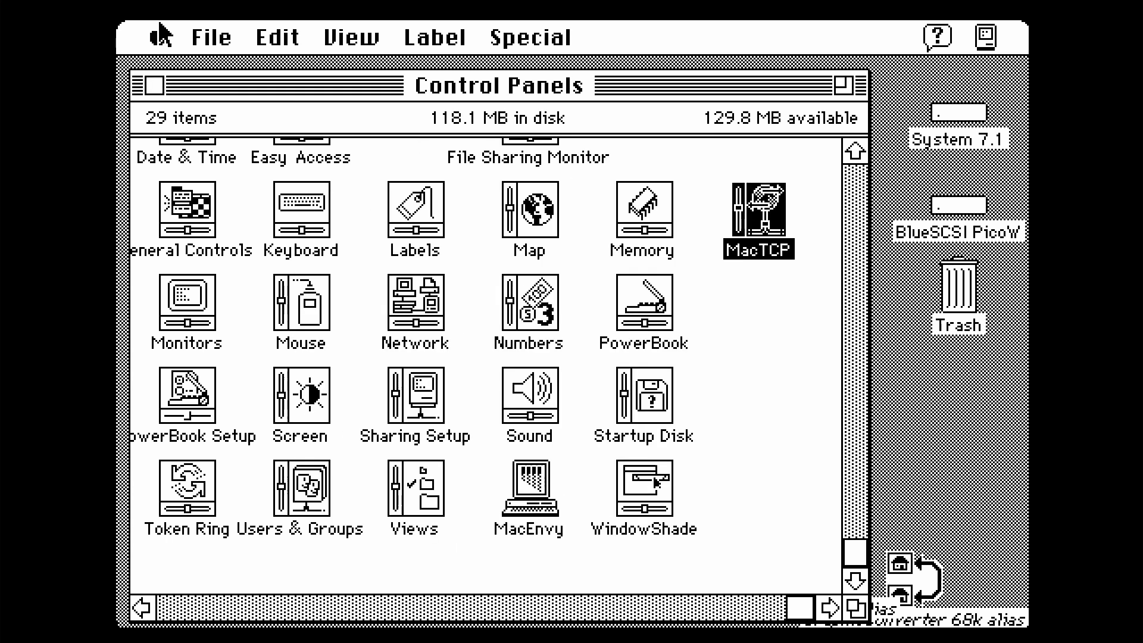
Open the Wi-Fi desk accessory, view its About Wi-Fi information, and dismiss it with OK
left_click_drag(160, 25, 316, 424)
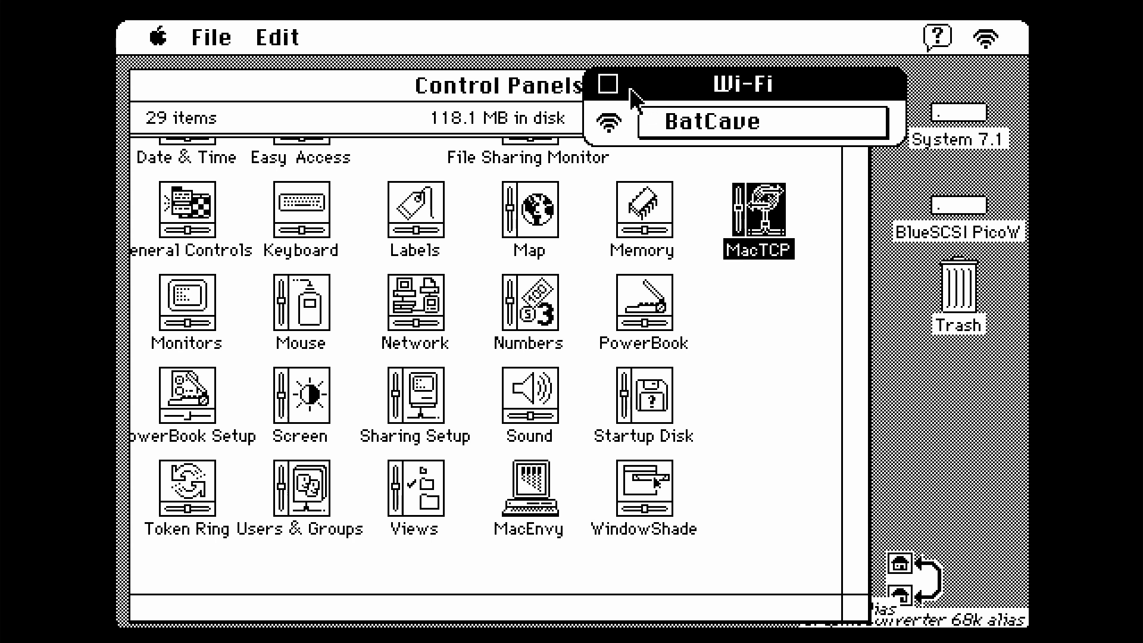
left_click_drag(157, 37, 157, 70)
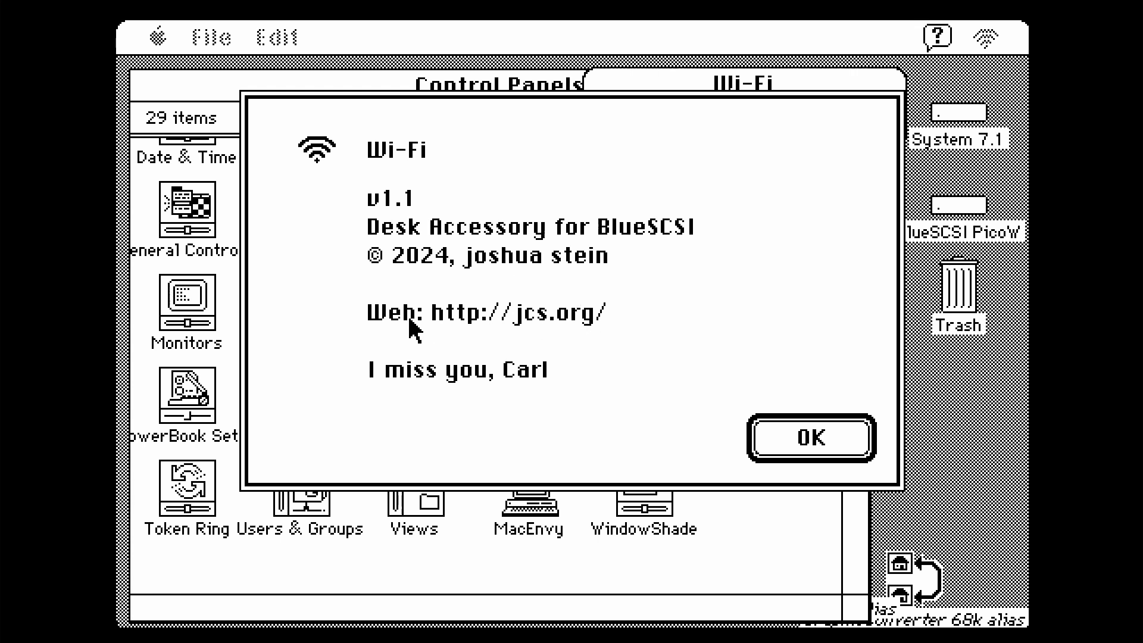
left_click(814, 428)
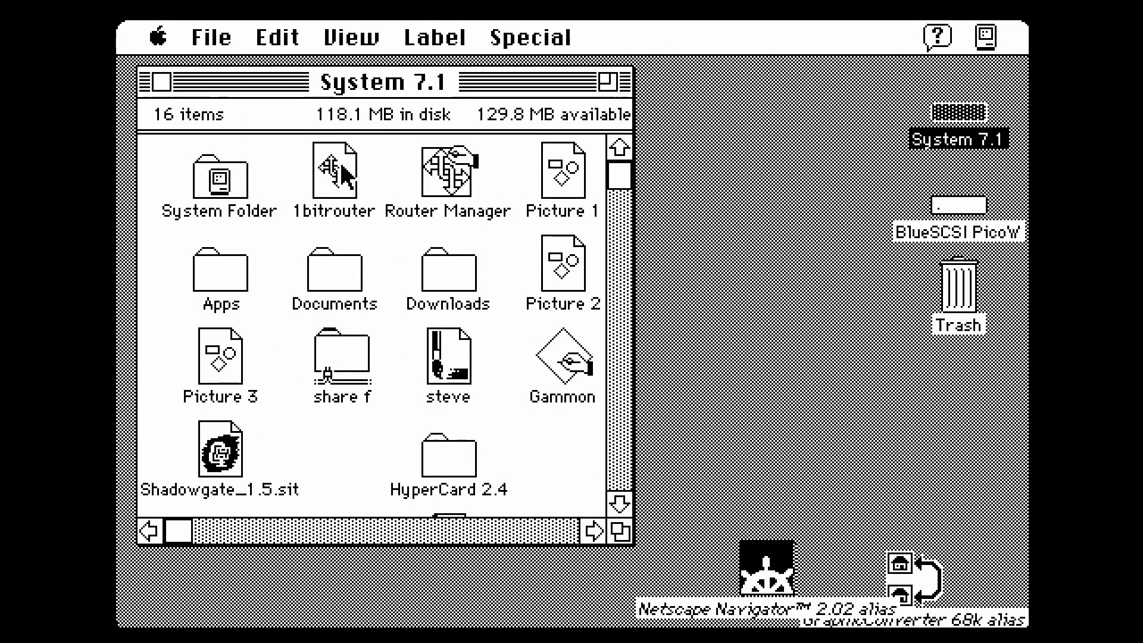
Launch 1bitrouter, attempt Start Router and dismiss the port alert, then open Control Panels
double_click(335, 178)
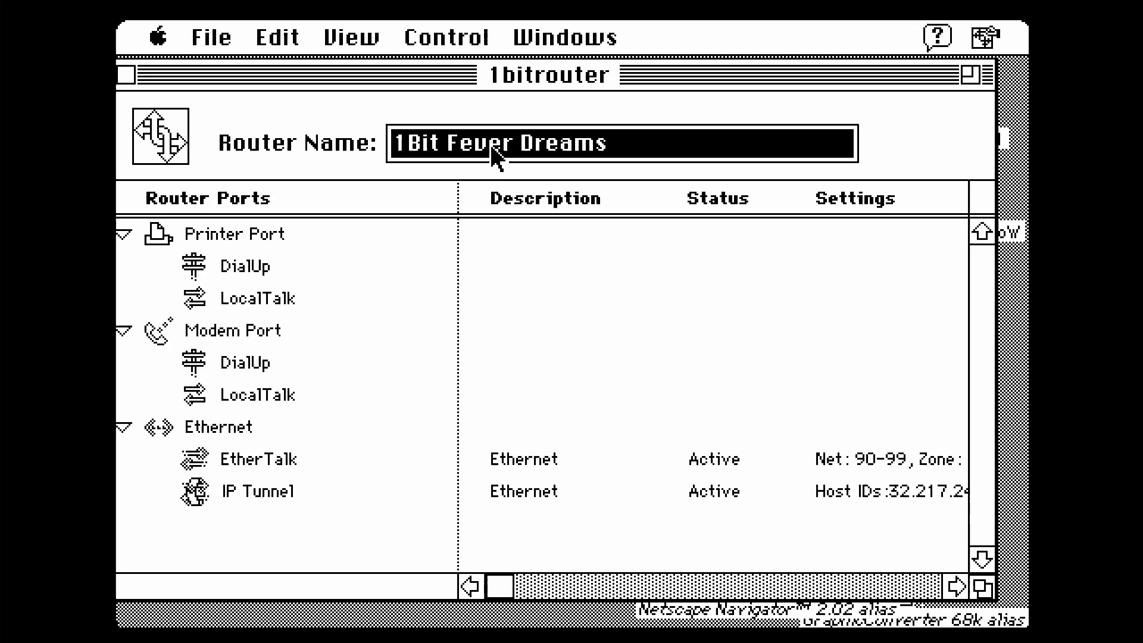
left_click_drag(454, 33, 459, 70)
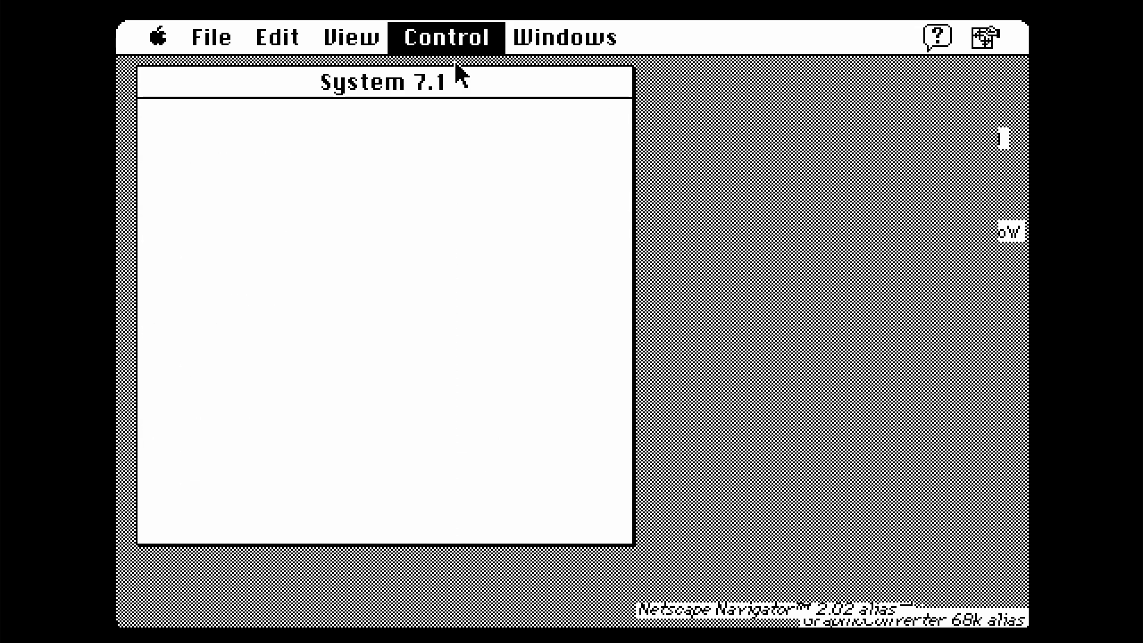
left_click(823, 366)
left_click(157, 42)
left_click_drag(156, 45, 229, 268)
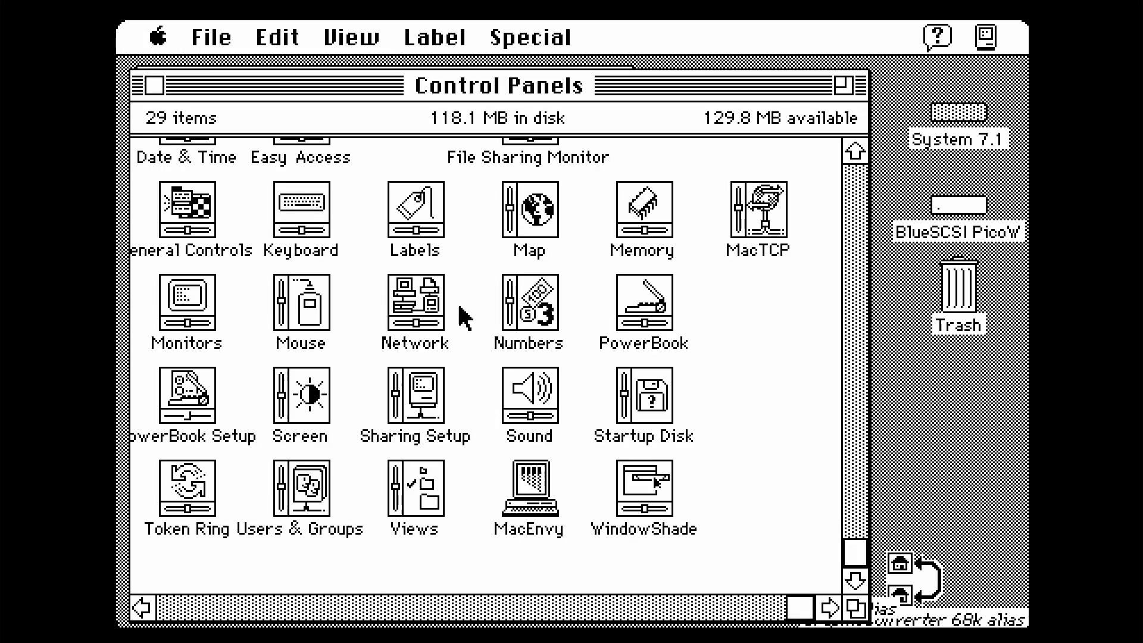
In the Network control panel, switch AppleTalk from LocalTalk to EtherTalk Alternative and confirm
left_click(417, 298)
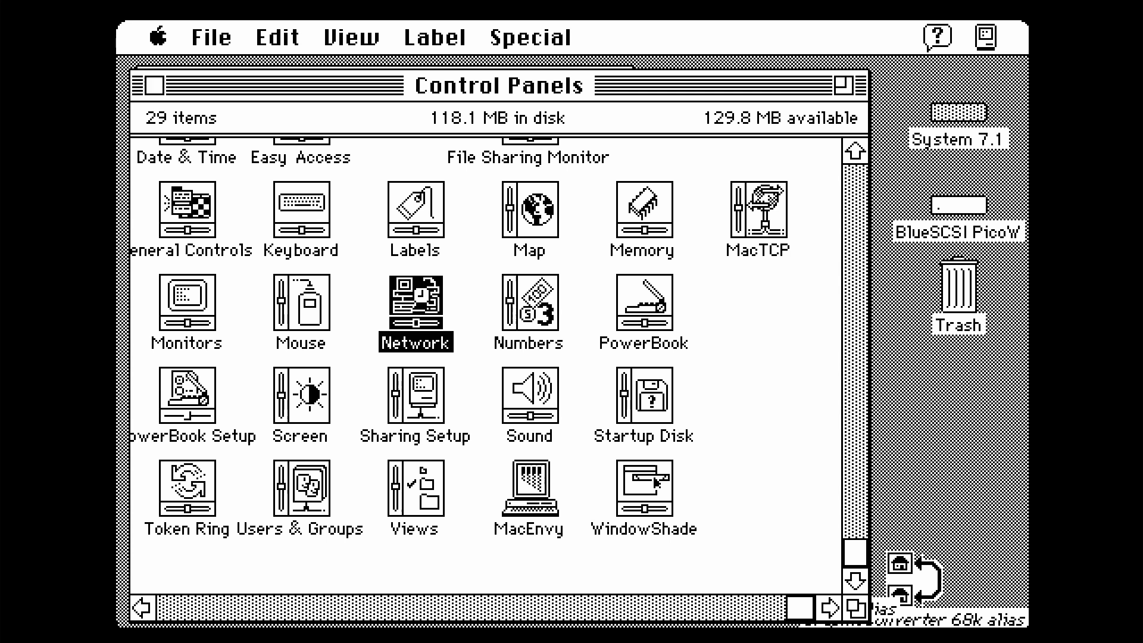
double_click(417, 300)
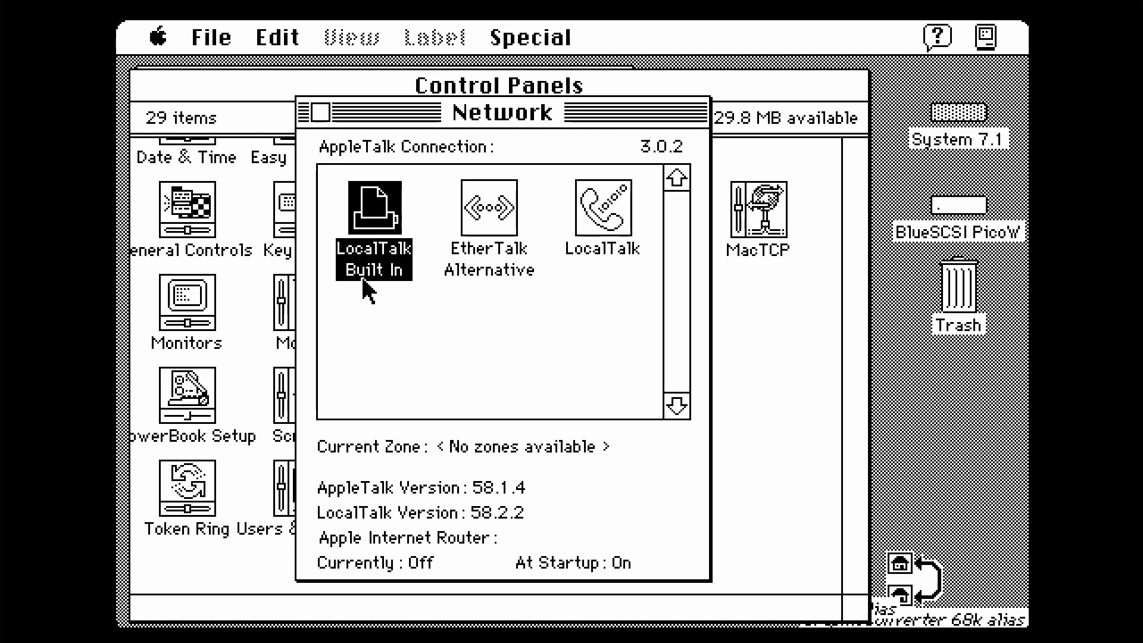
left_click(500, 224)
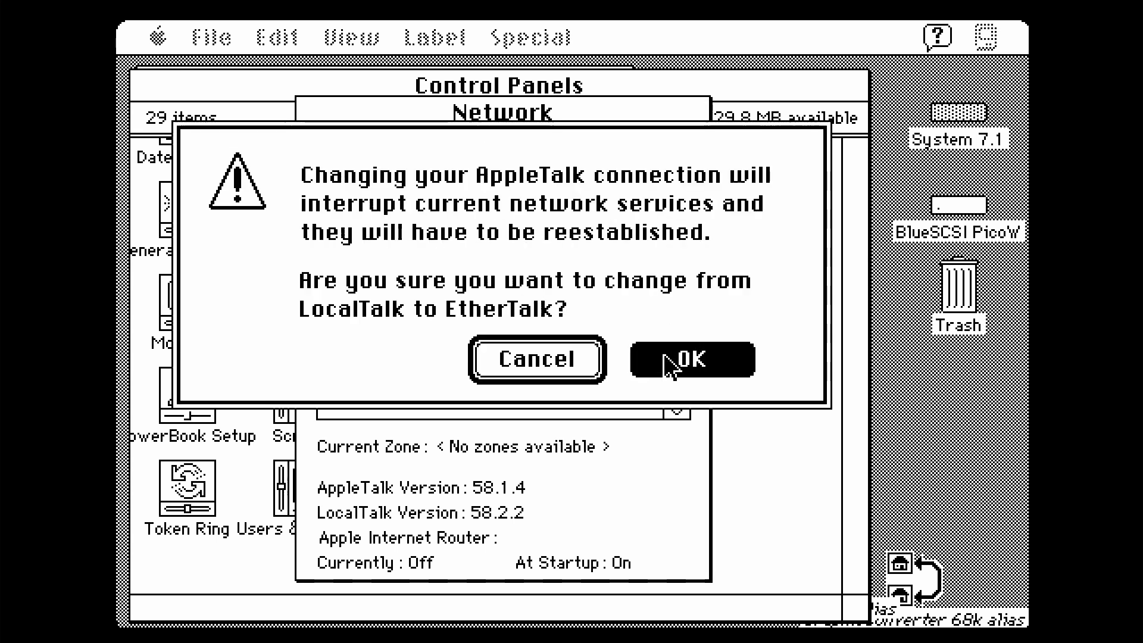
left_click(667, 360)
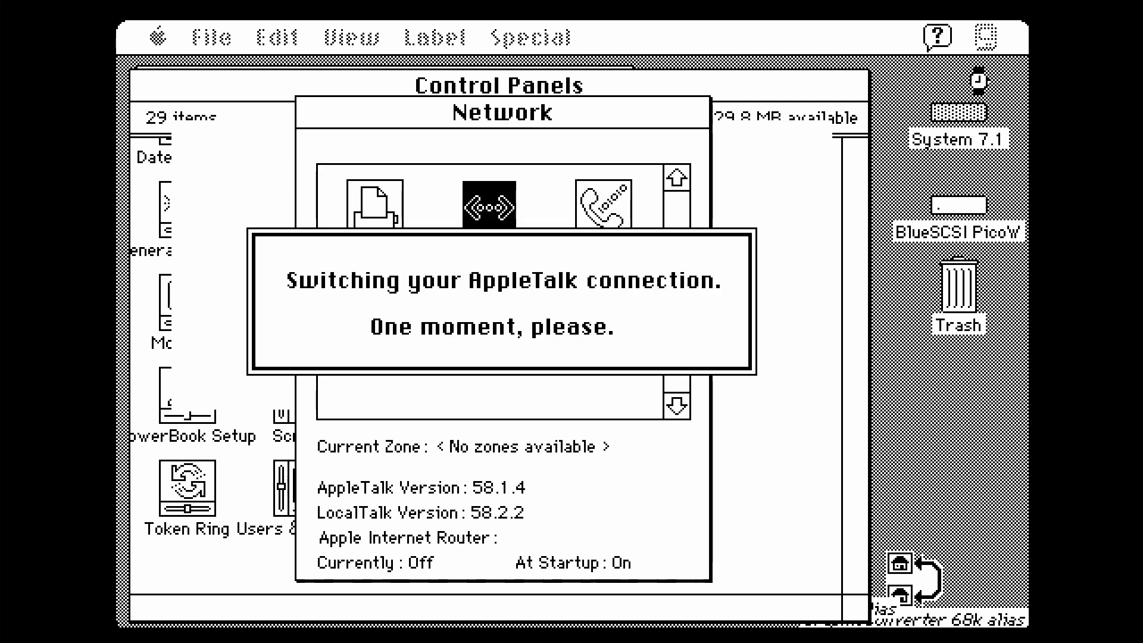
left_click_drag(983, 49, 848, 184)
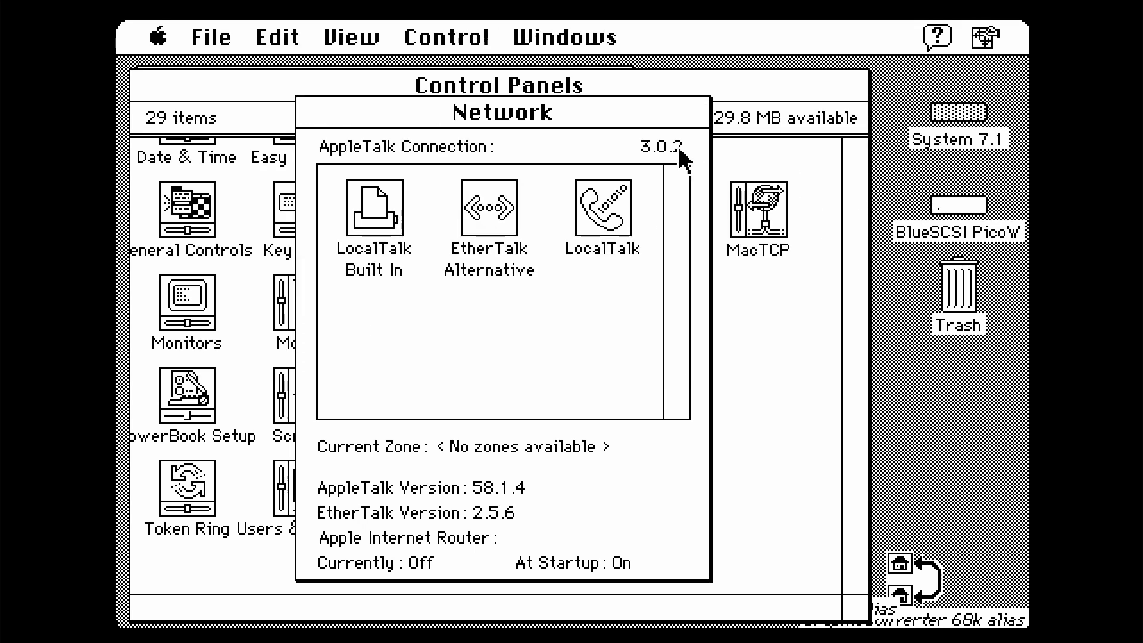
Start the router from Router Manager, accepting the address warning alert
left_click_drag(411, 36, 448, 78)
left_click(890, 356)
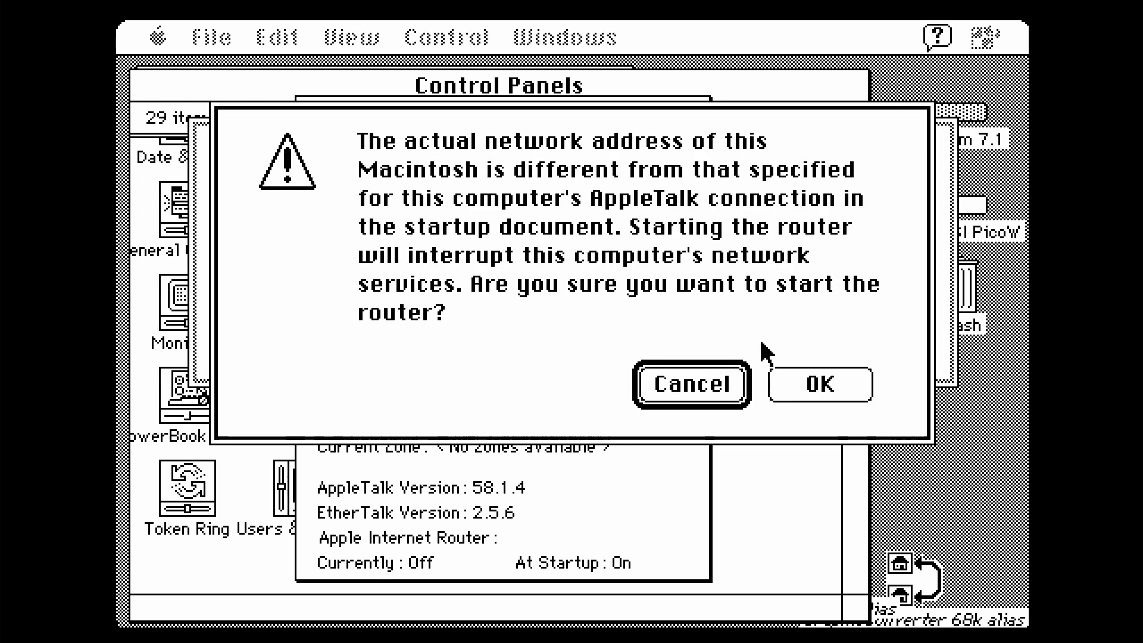
left_click(809, 386)
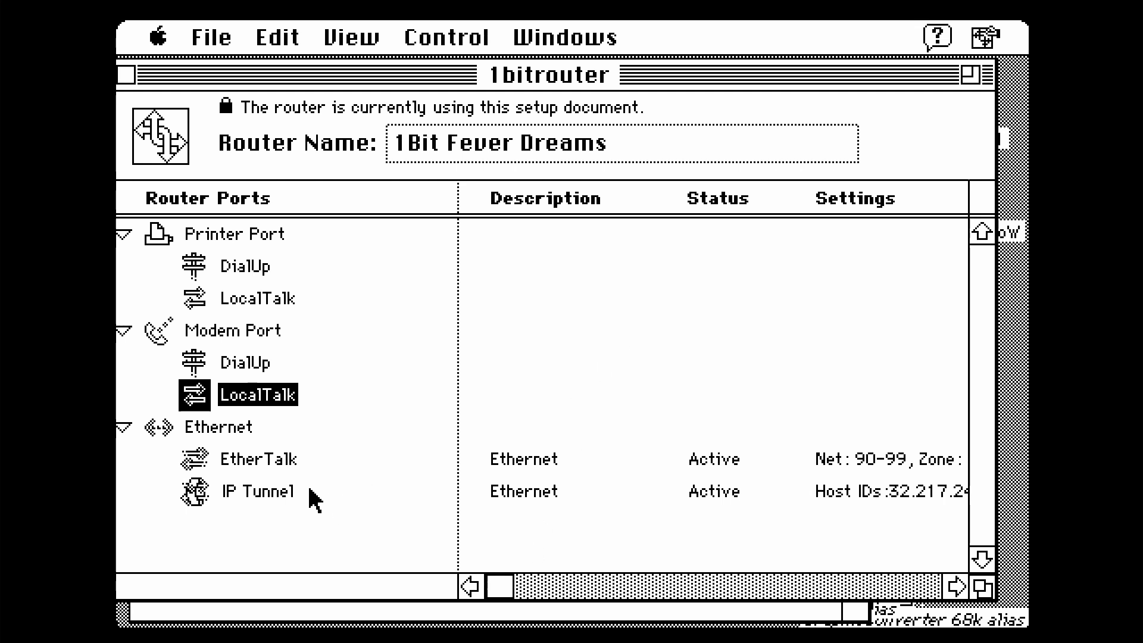
Open the IP Tunnel port info, scroll the Host List up, and Define to accept its settings
double_click(585, 495)
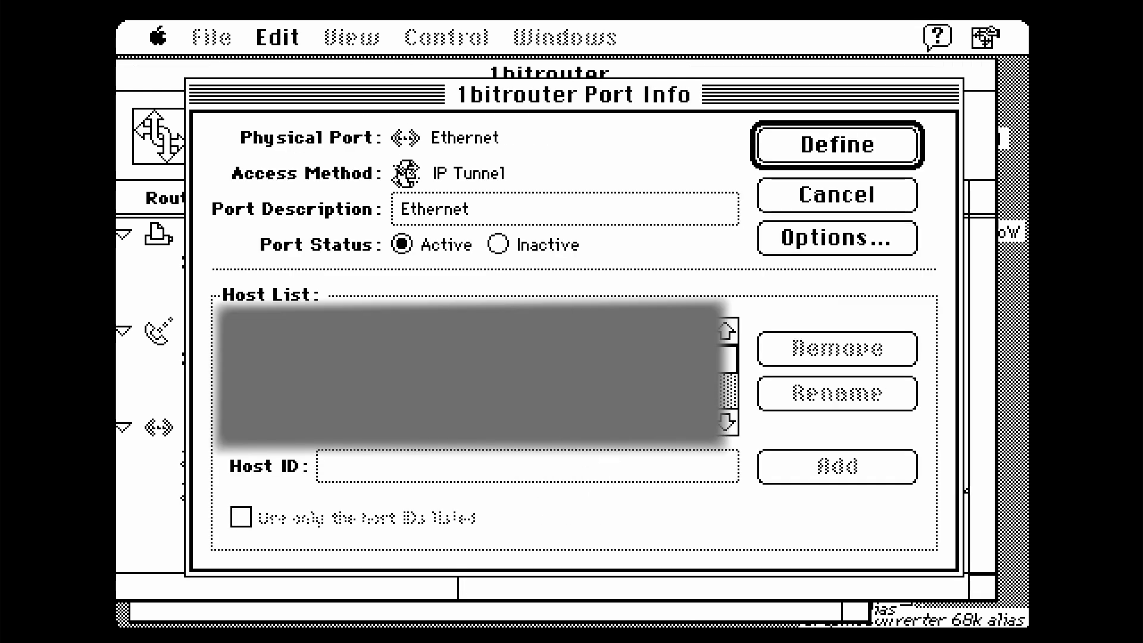
left_click(726, 422)
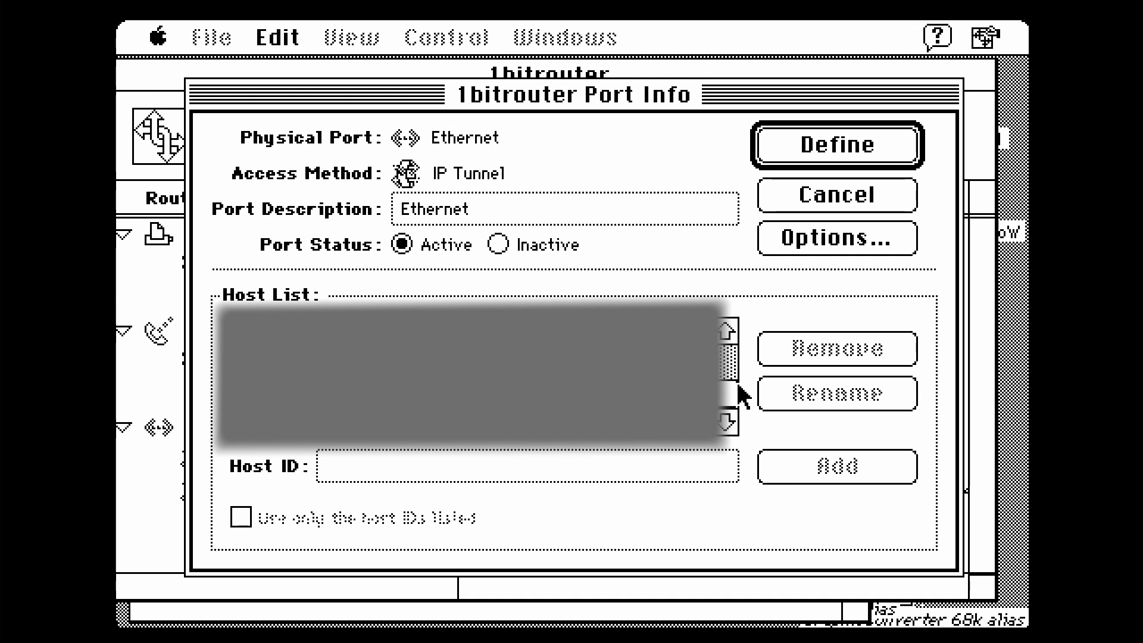
left_click(729, 334)
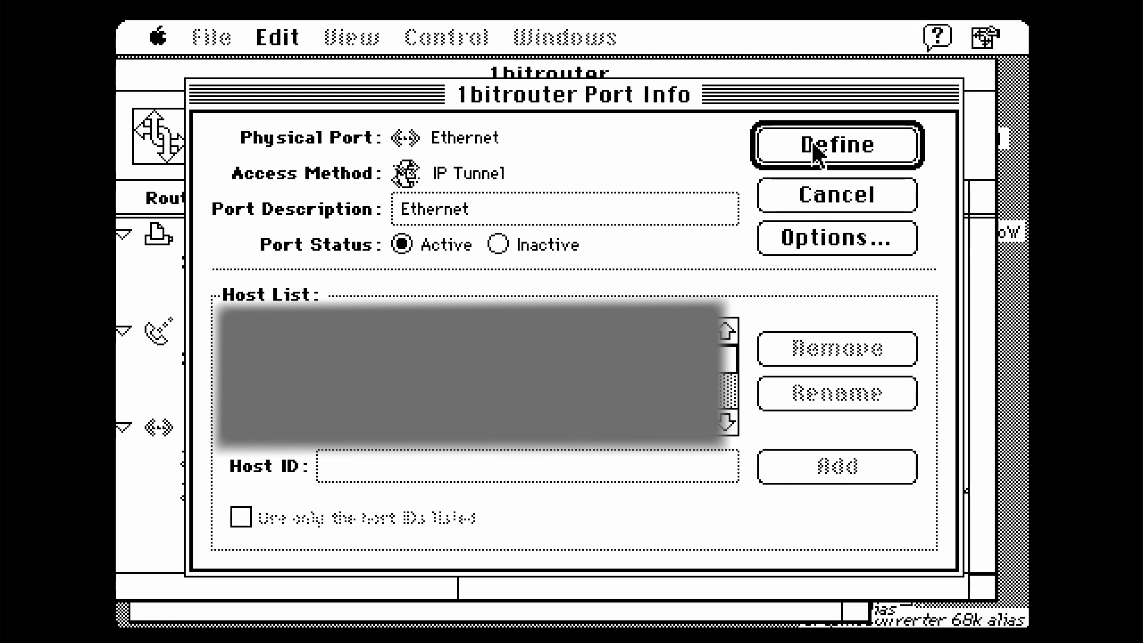
left_click(810, 146)
In Chooser, select AppleShare, zone Eric's Edge, and the Eric's Edge file server
left_click(158, 39)
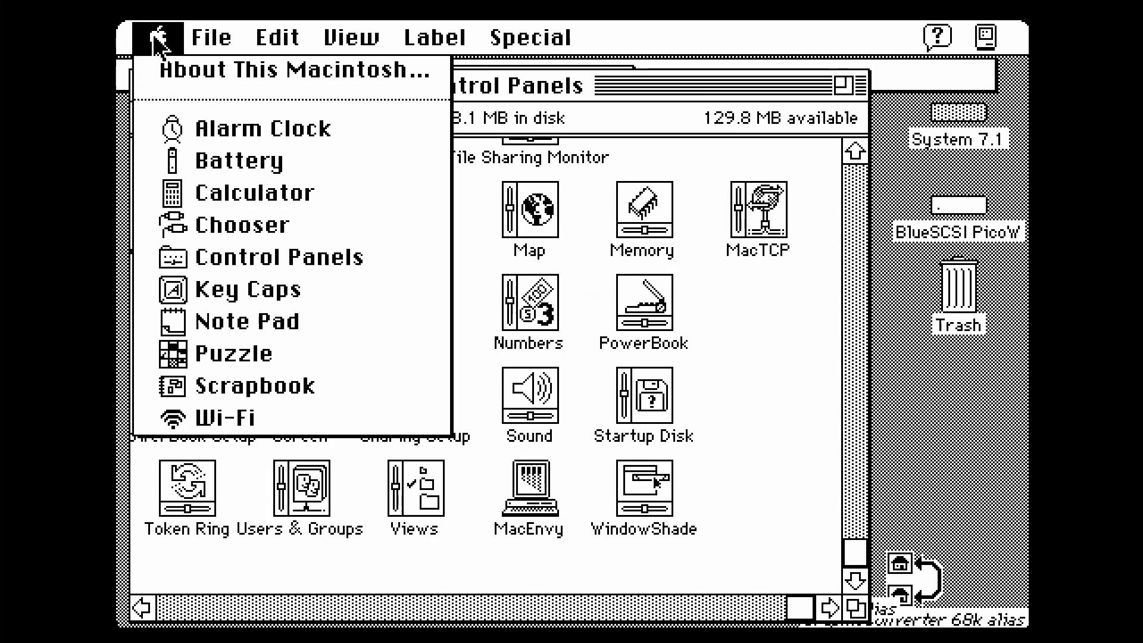
left_click_drag(158, 38, 226, 225)
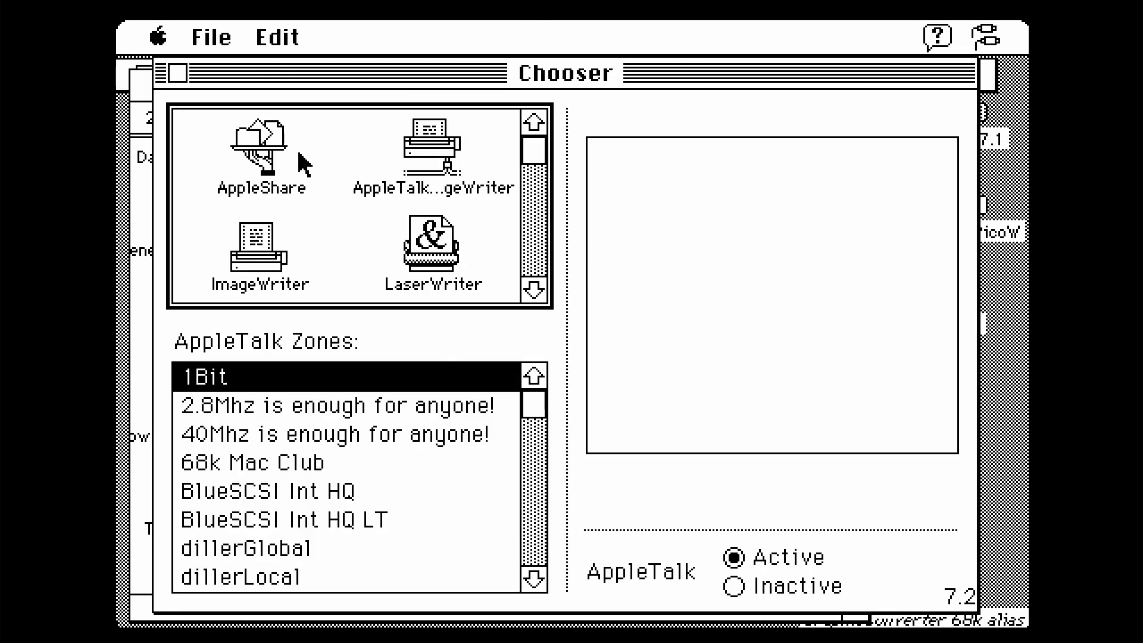
left_click(260, 148)
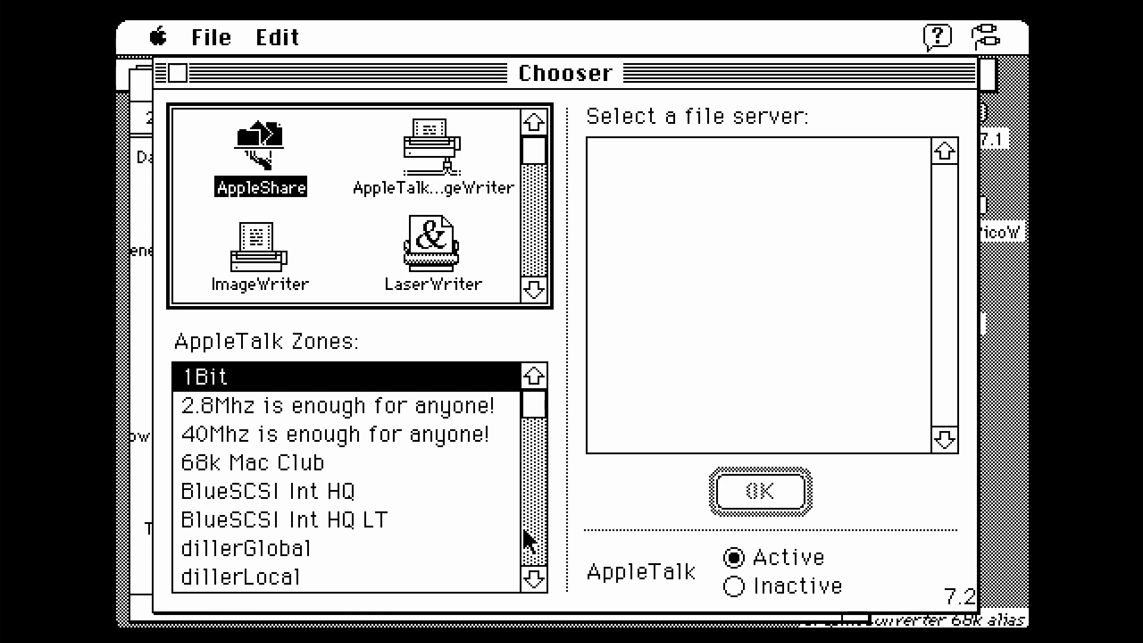
left_click(534, 576)
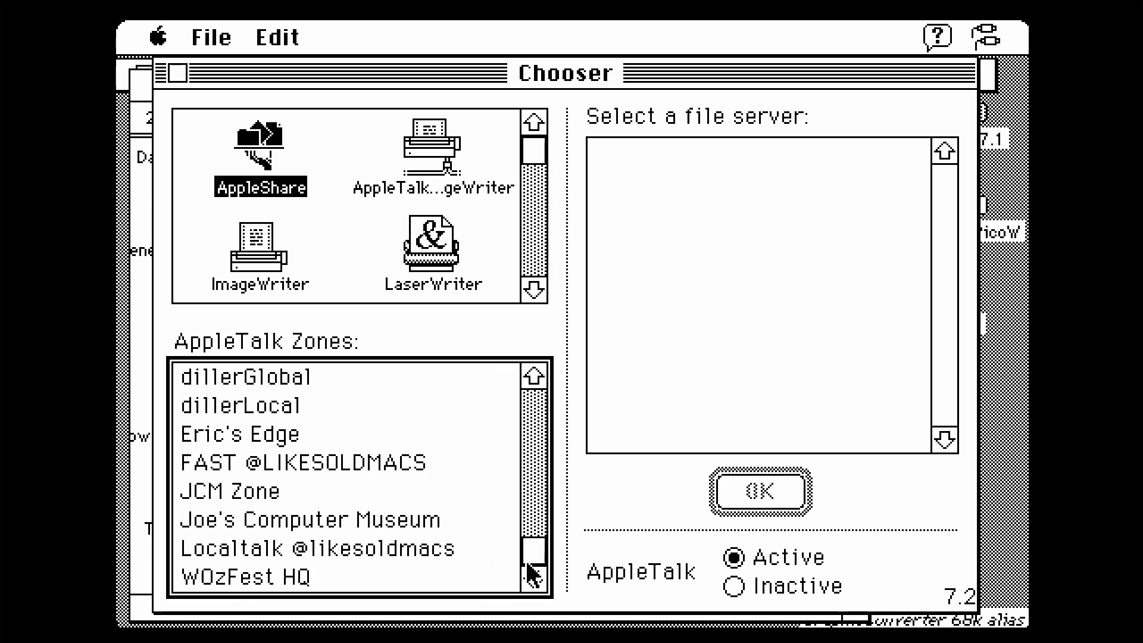
left_click(321, 441)
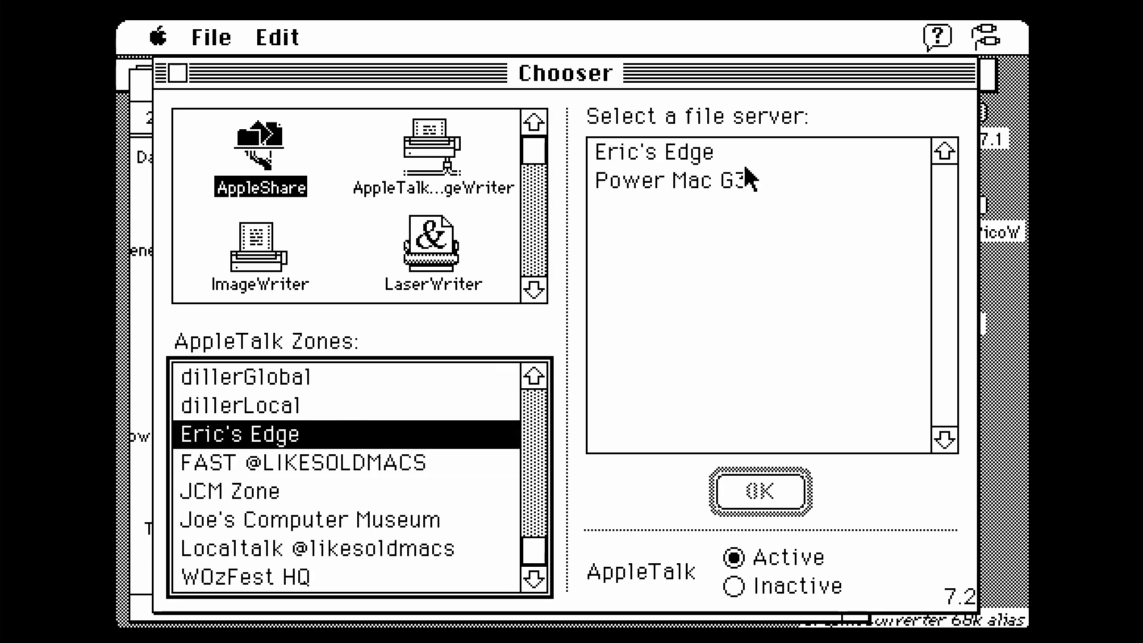
left_click(714, 153)
Log into Eric's Edge as Guest and mount Public Share, checked to open at startup
left_click(768, 493)
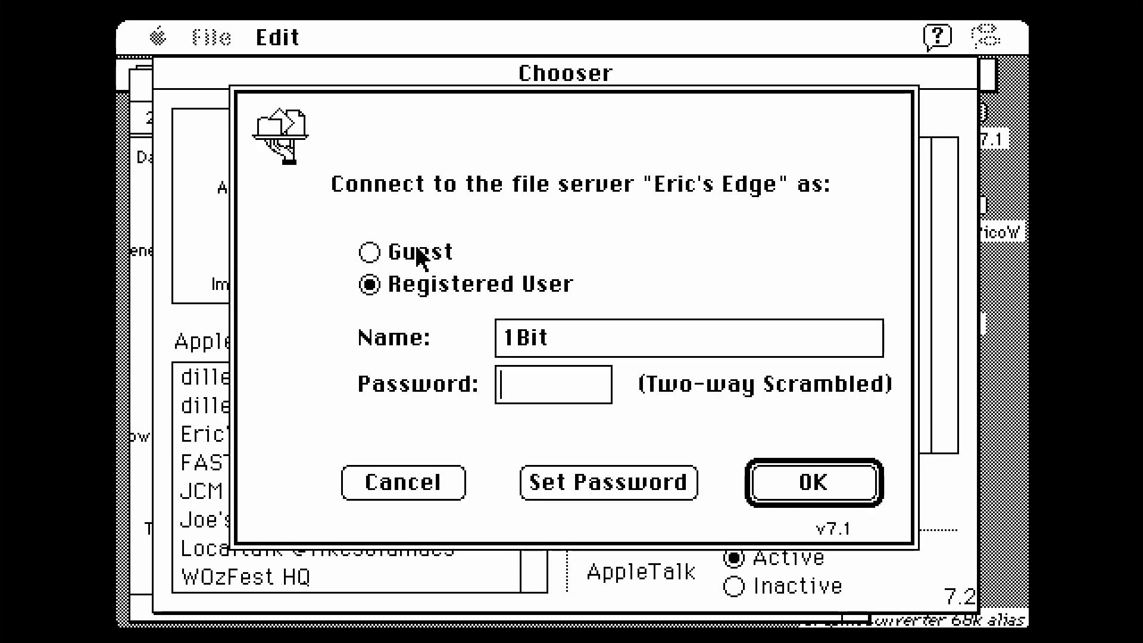
left_click(369, 252)
left_click(753, 479)
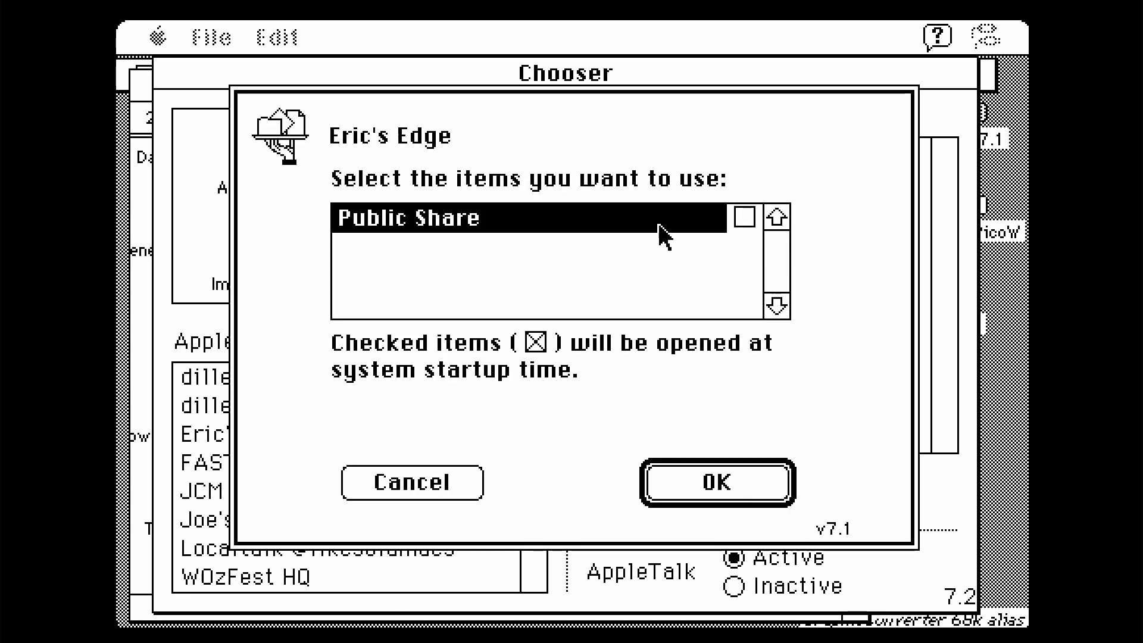
left_click(751, 219)
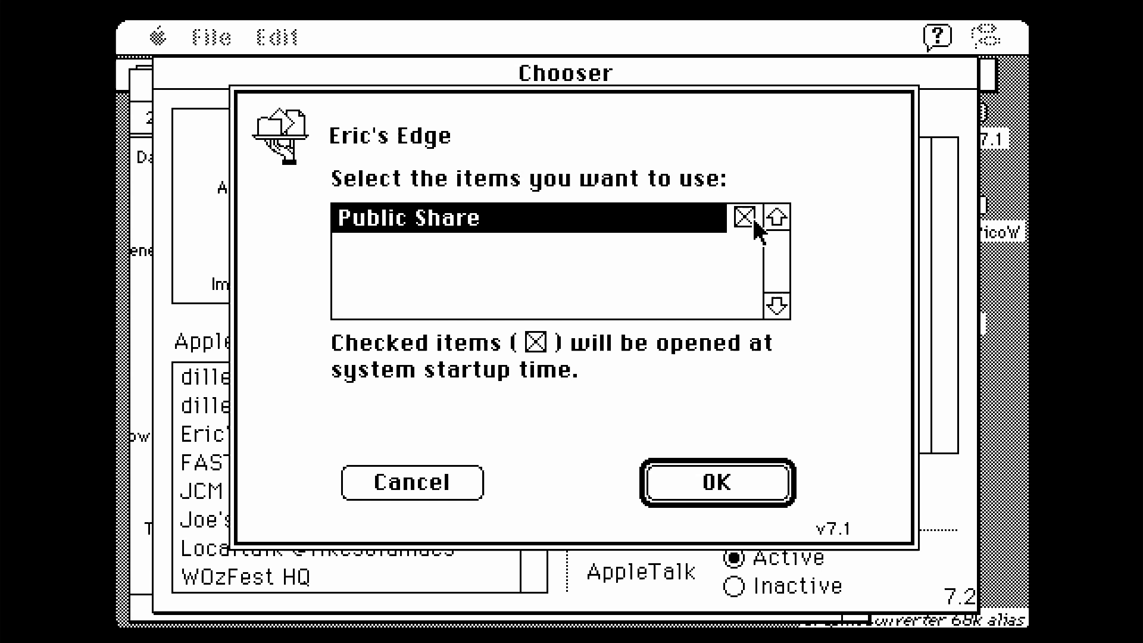
left_click(717, 483)
Open Public Share, move 1Bit Greetings to the top row, and open 1Bit_Promo MacPaint
left_click(955, 383)
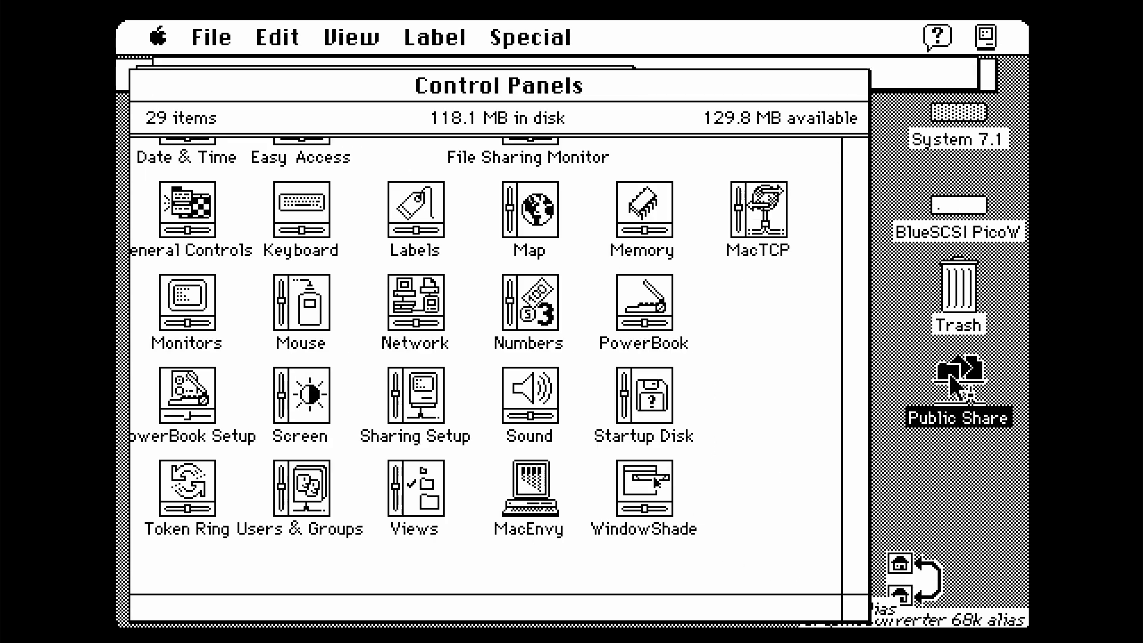
double_click(955, 384)
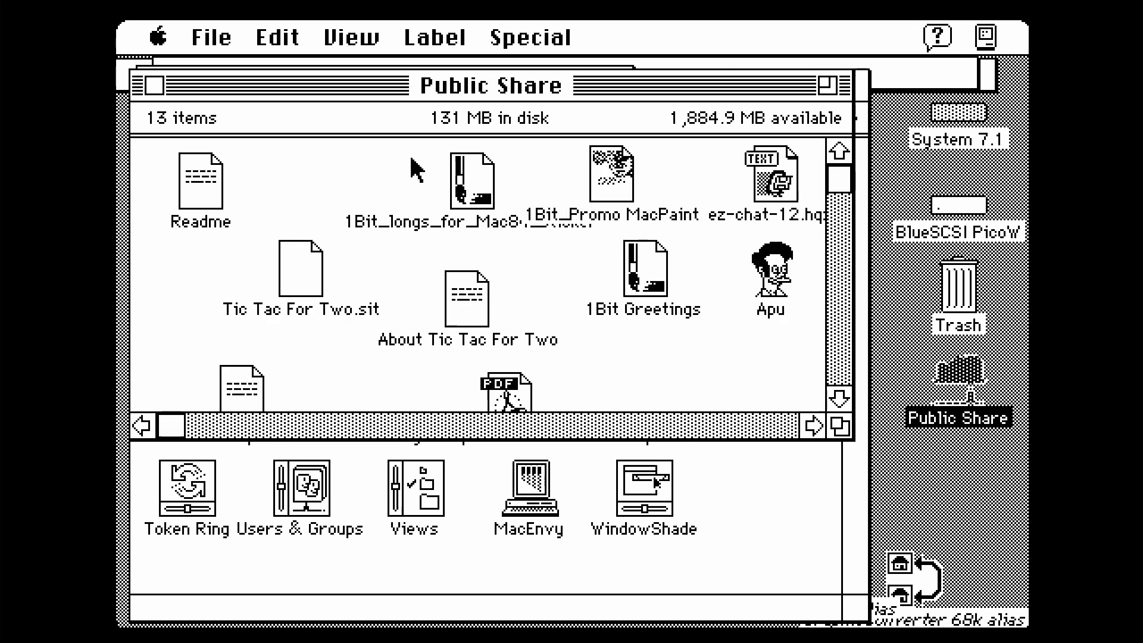
left_click_drag(341, 145, 703, 232)
left_click(640, 292)
left_click_drag(640, 292, 350, 178)
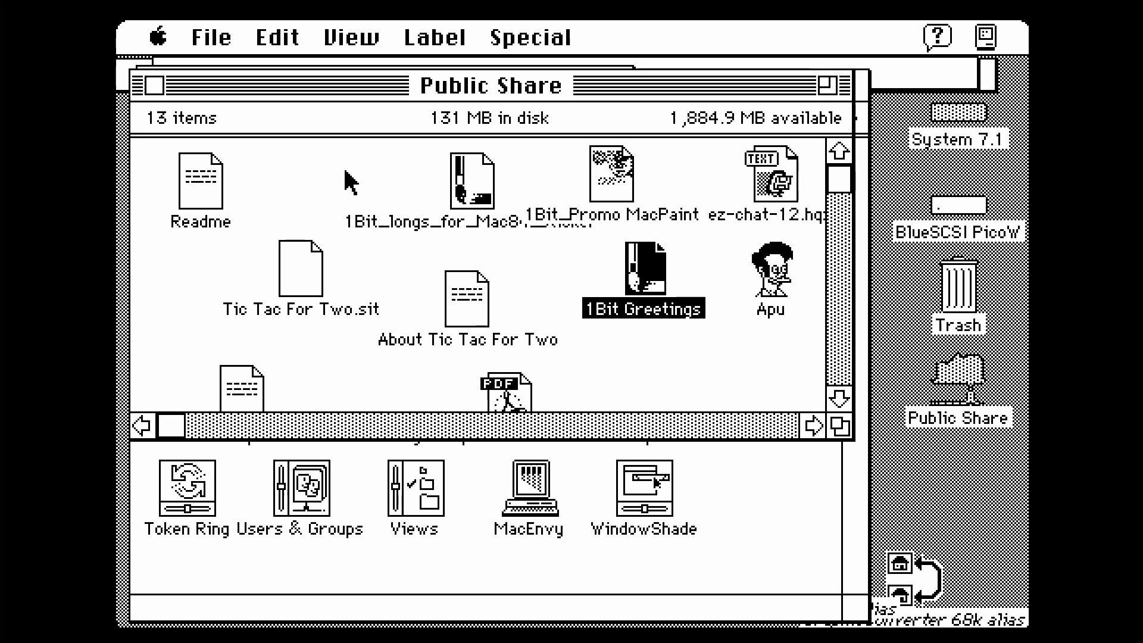
left_click(601, 174)
double_click(600, 168)
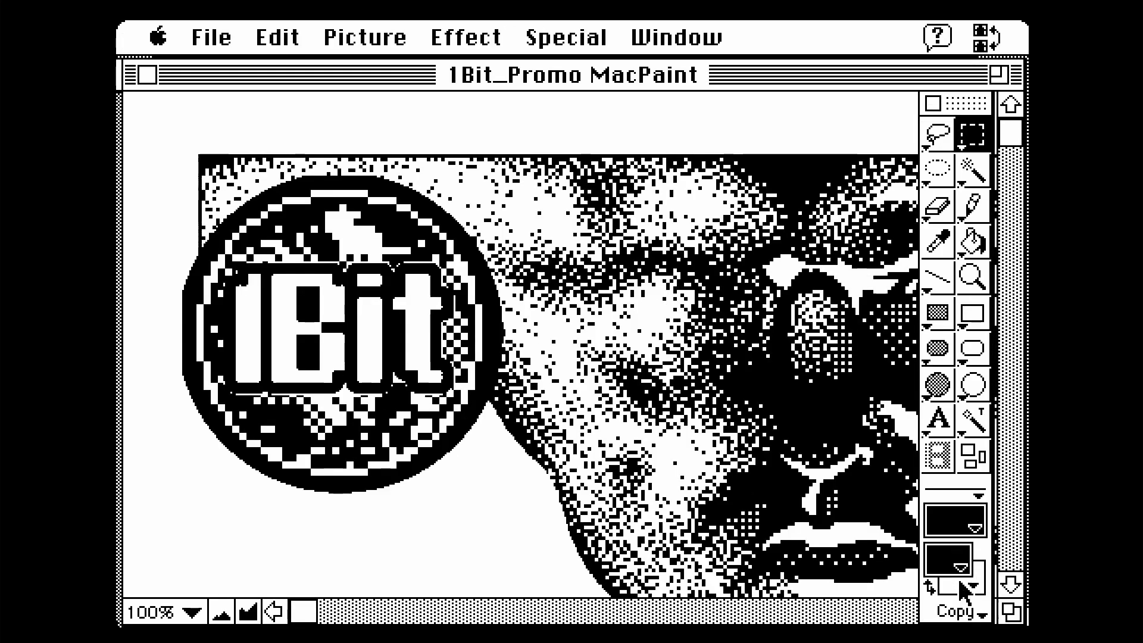
Scroll 1Bit_Promo down to its social-media handles, back to the top, then quit to Finder
left_click(1010, 585)
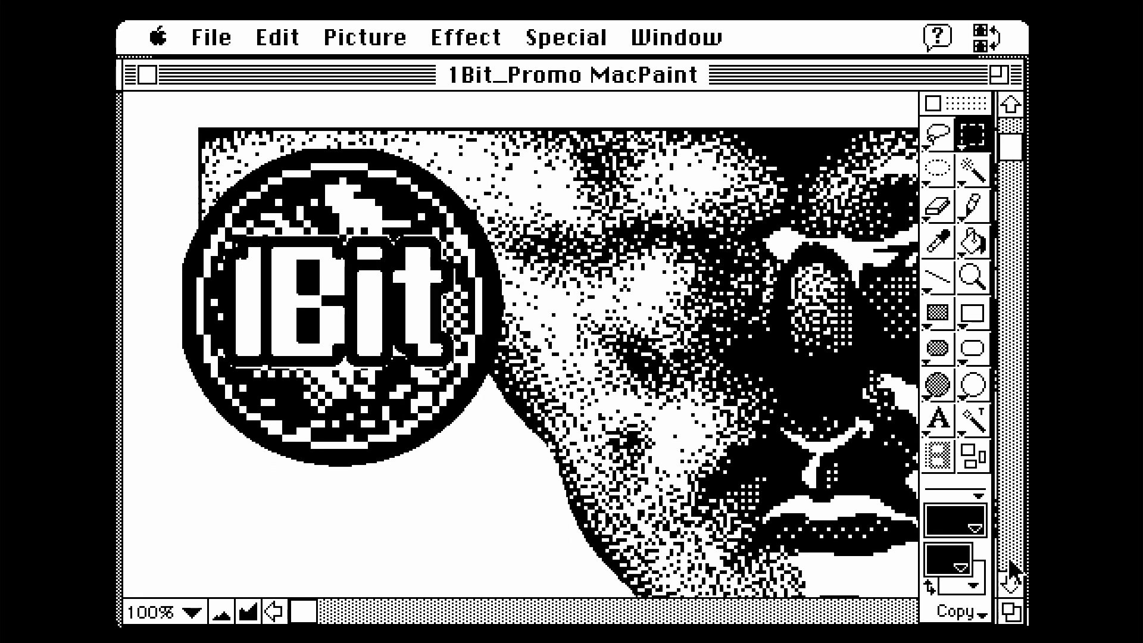
left_click(1010, 565)
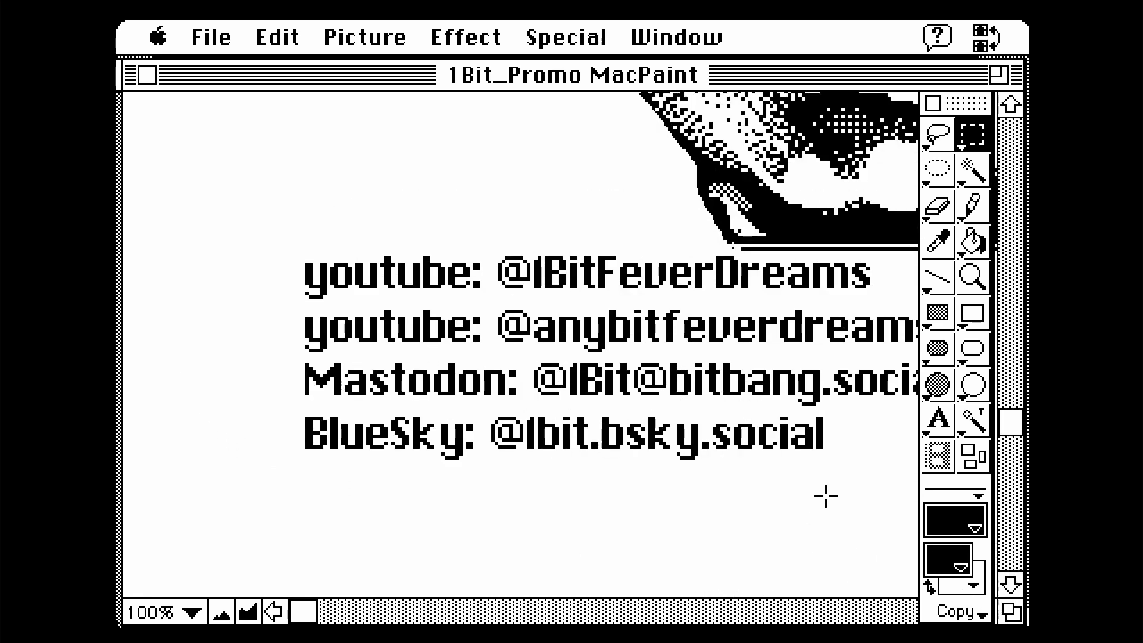
left_click_drag(1010, 422, 1014, 158)
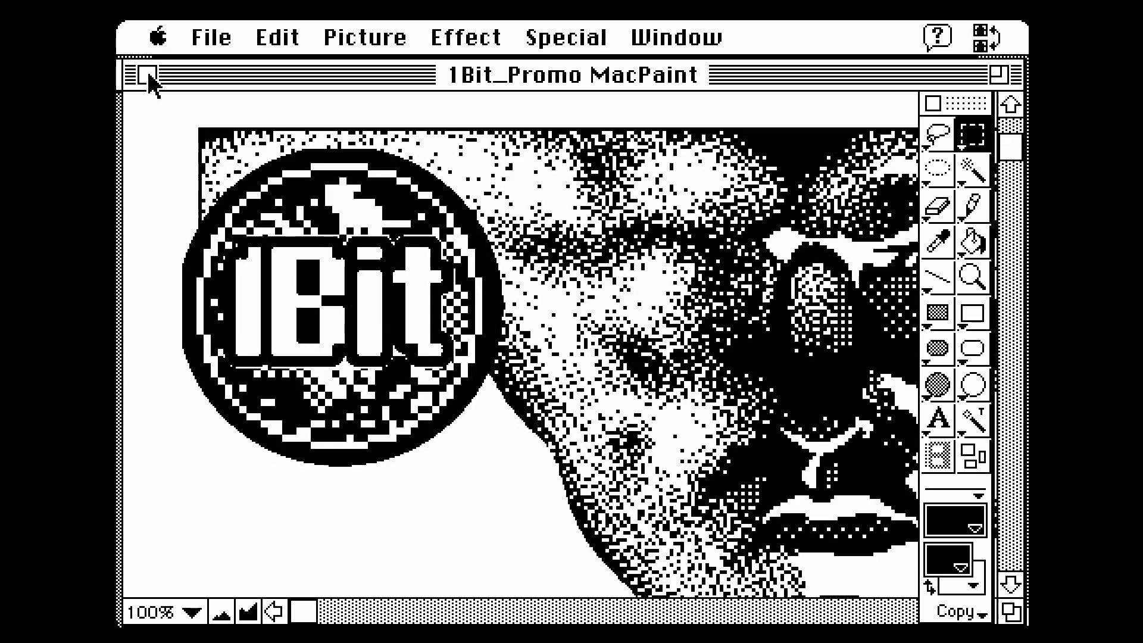
left_click_drag(211, 37, 281, 614)
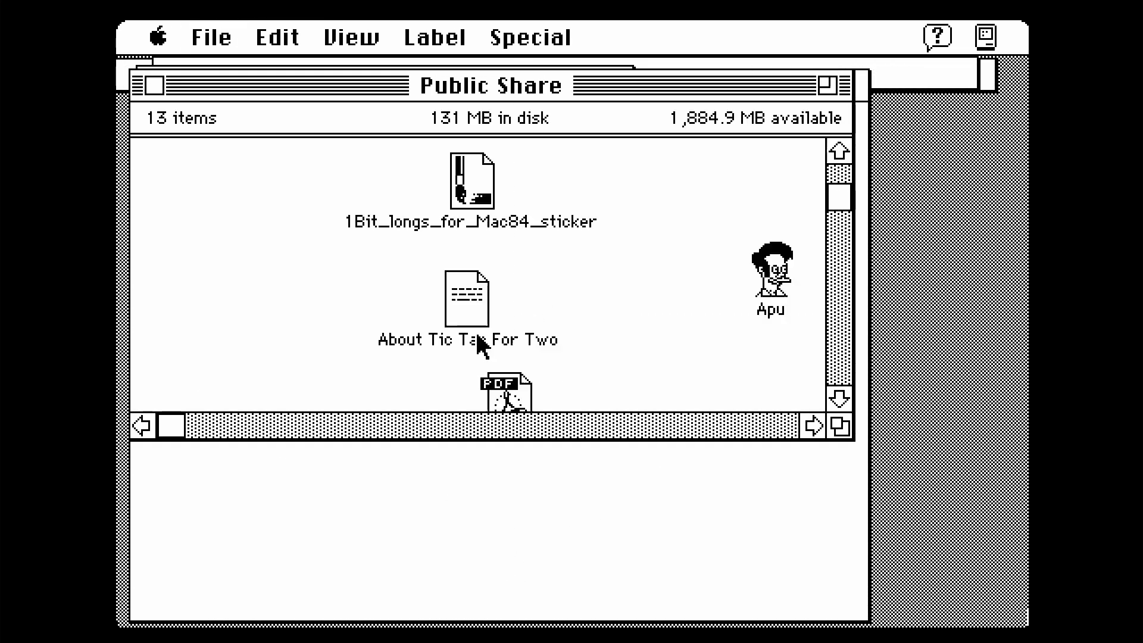
Quit the image viewer and copy Tic Tac For Two.sit onto the BlueSCSI PicoW disk
left_click(838, 398)
left_click(839, 179)
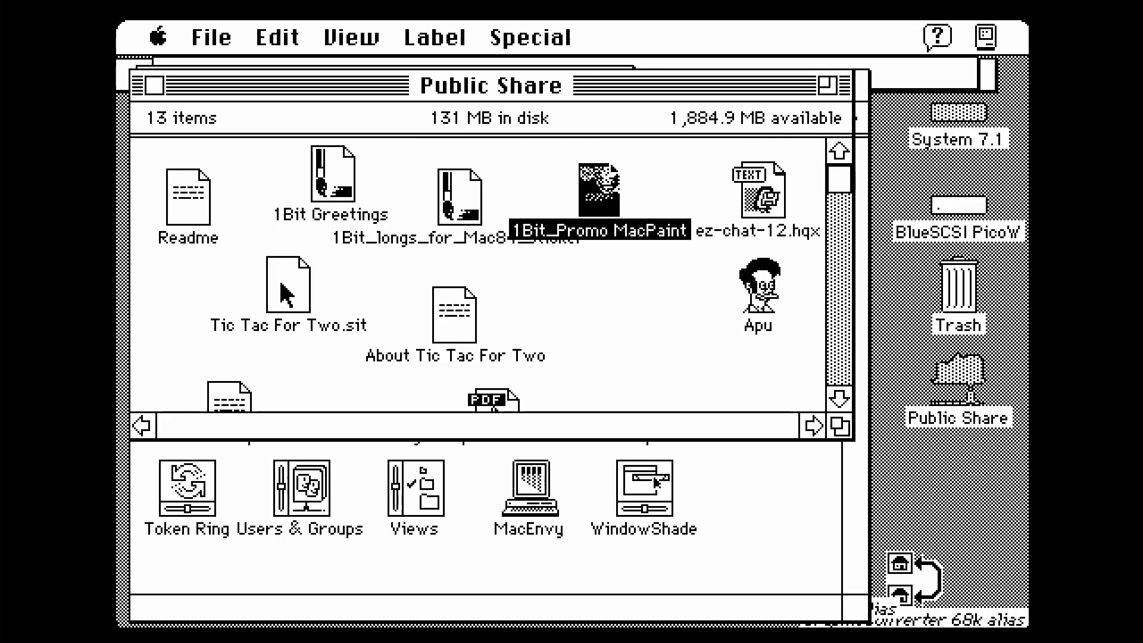
left_click(287, 292)
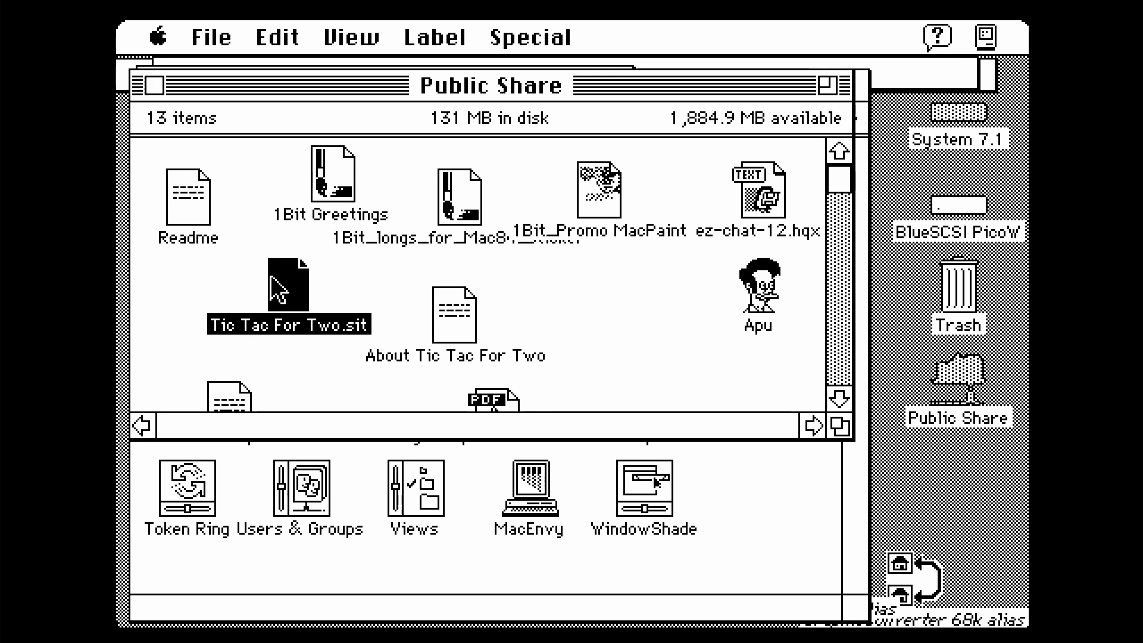
left_click_drag(301, 303, 954, 199)
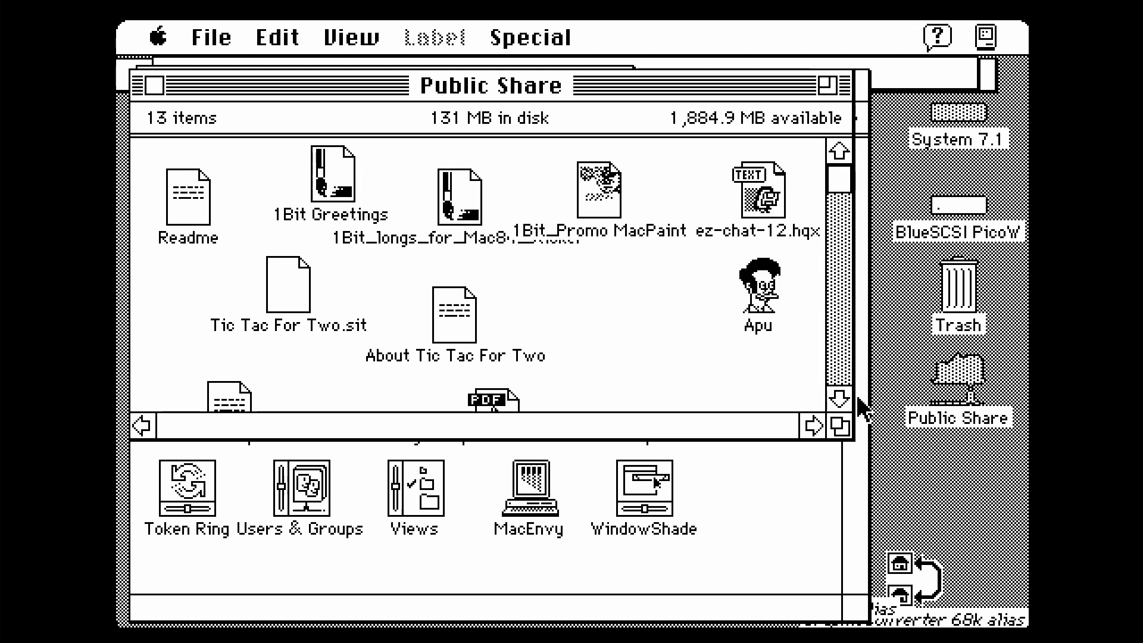
left_click(849, 400)
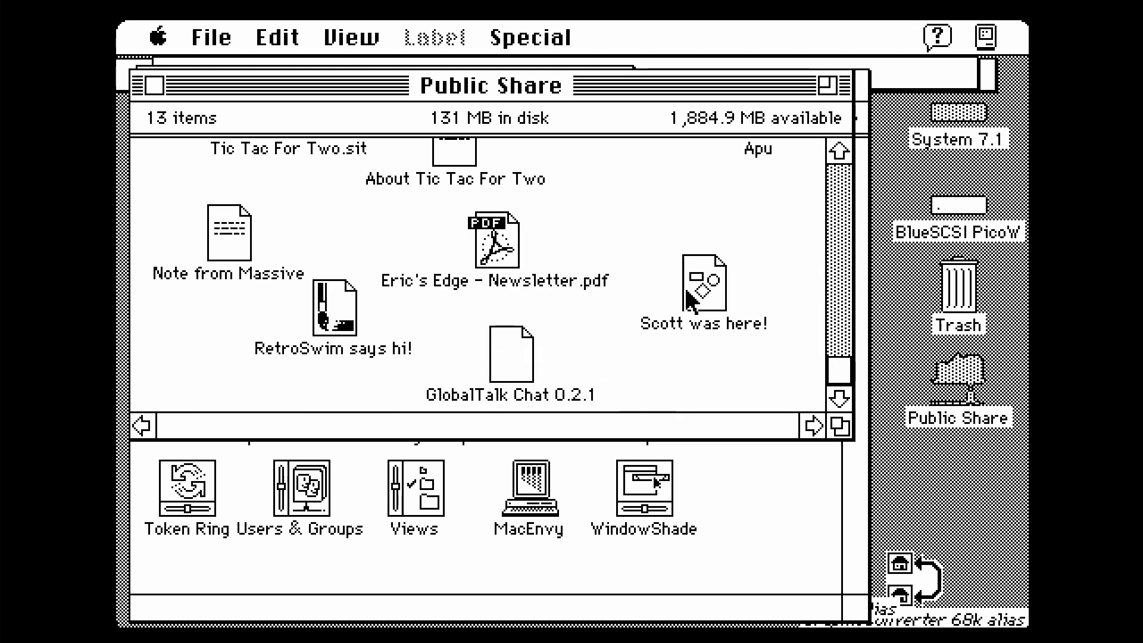
Open Scott was here! from Public Share to view its dithered Macstodon picture
double_click(702, 283)
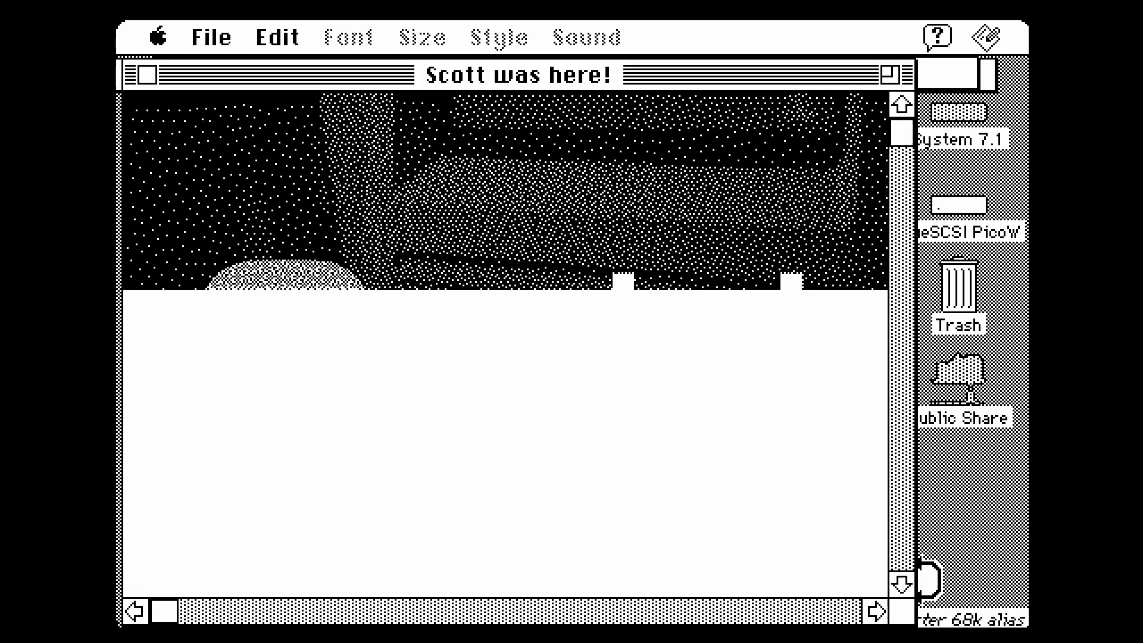
left_click(901, 583)
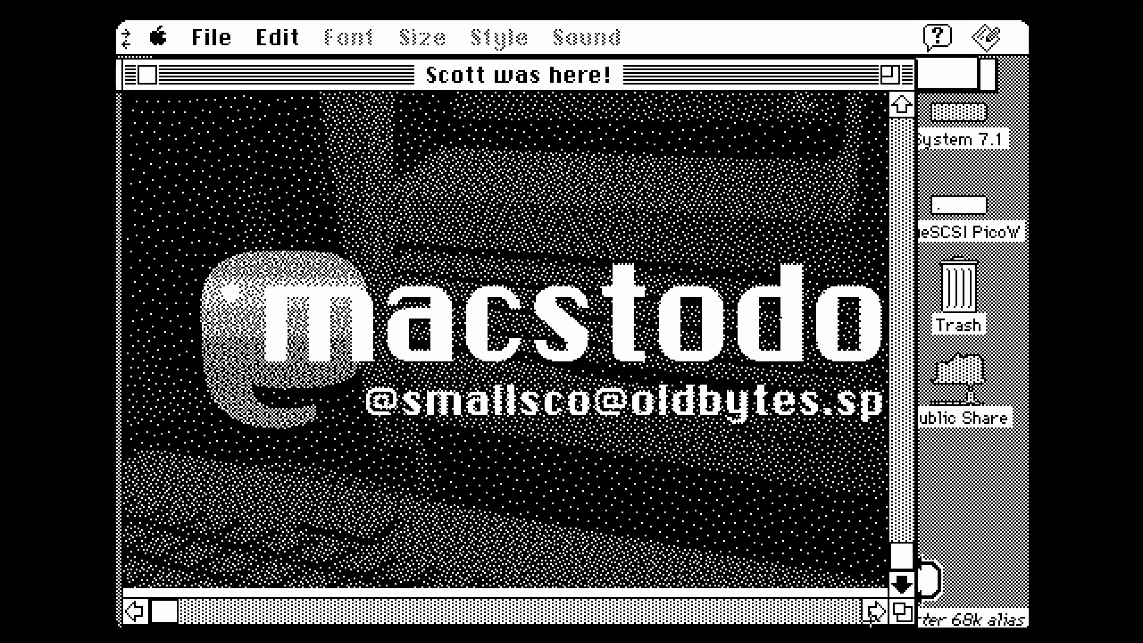
Close the picture note, browse the System 7.1 disk's share f folder, then return to Control Panels
key("super+q")
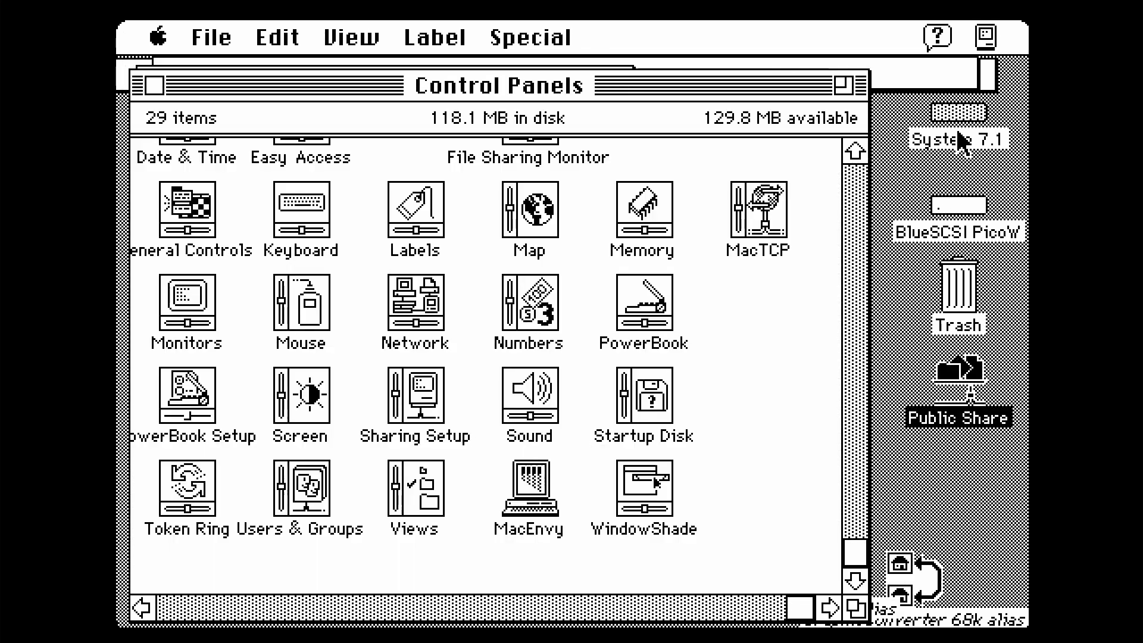
left_click(956, 124)
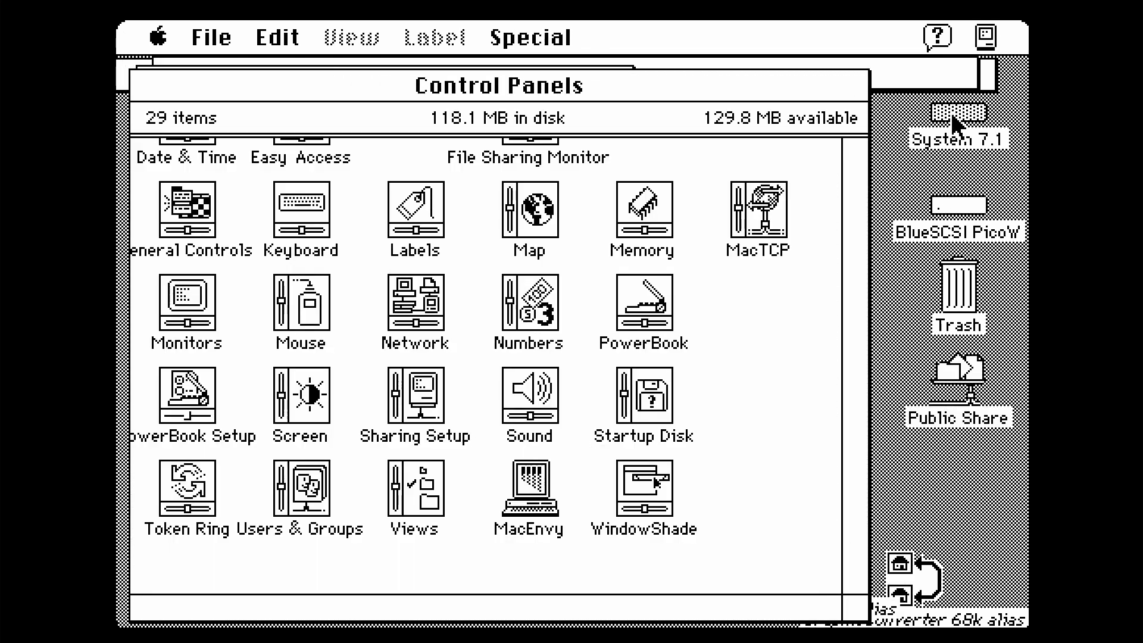
double_click(954, 118)
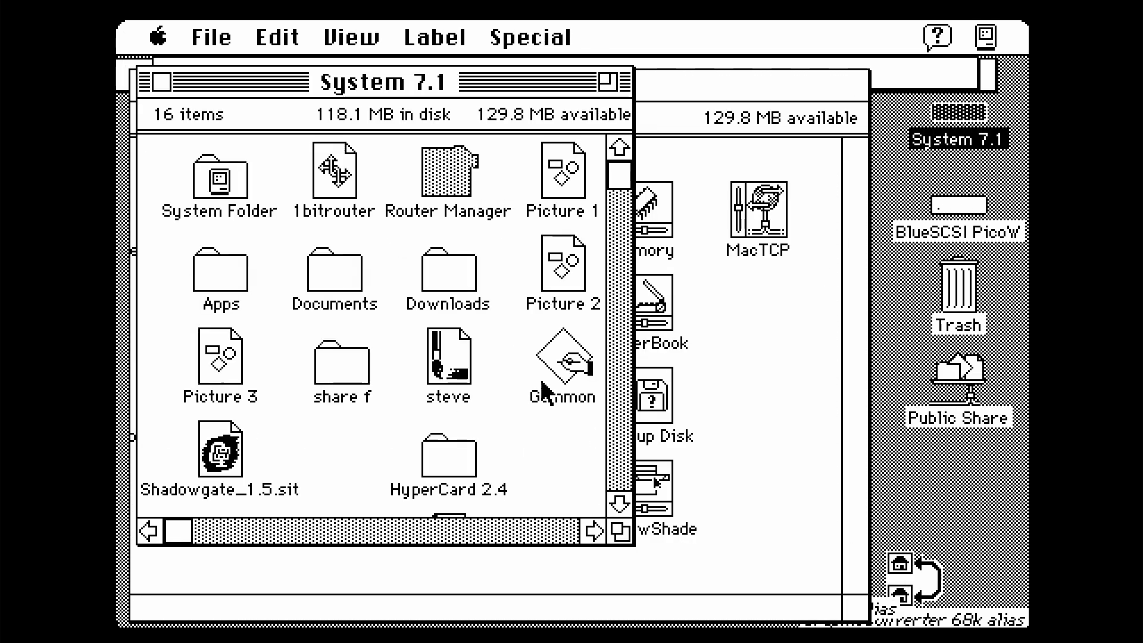
double_click(333, 366)
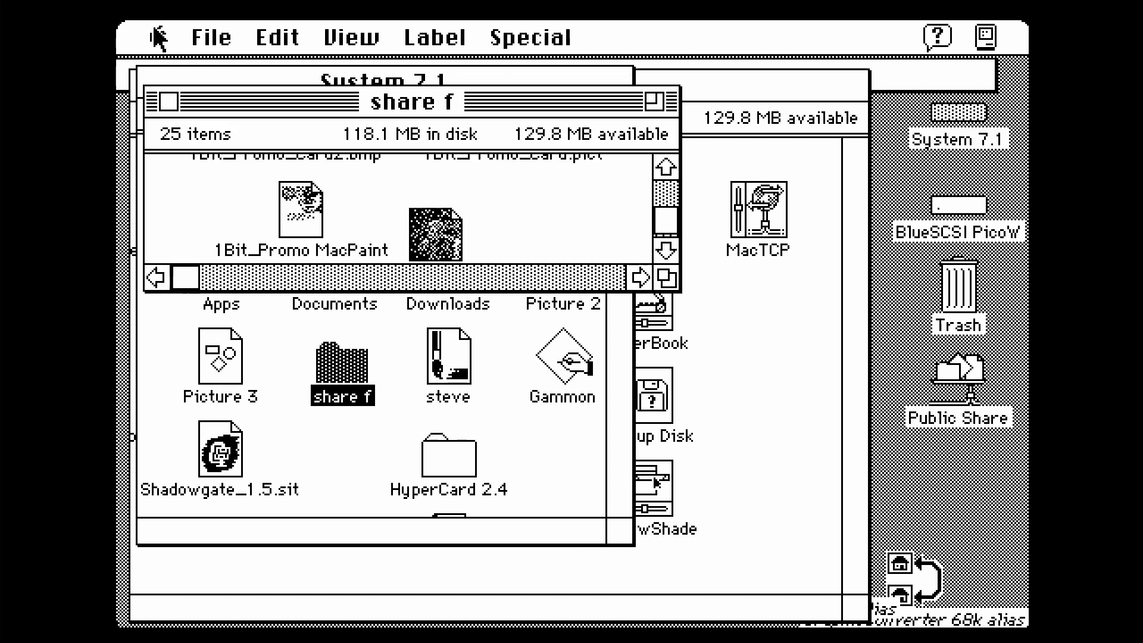
left_click_drag(158, 37, 268, 258)
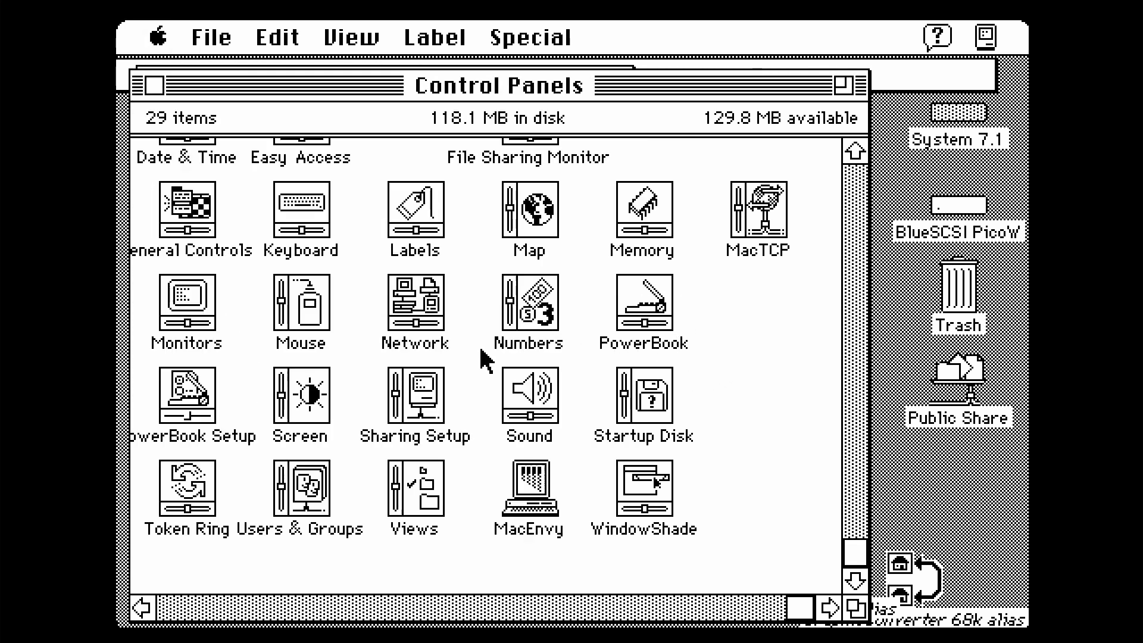
Start File Sharing in the Sharing Setup control panel, then close it
left_click(409, 397)
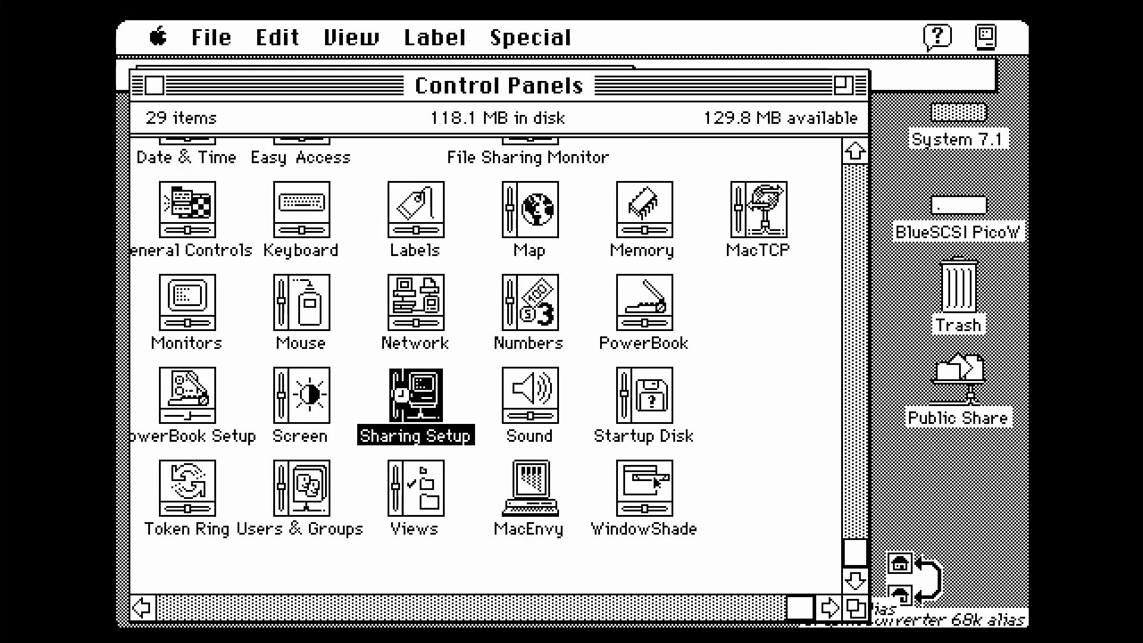
double_click(401, 393)
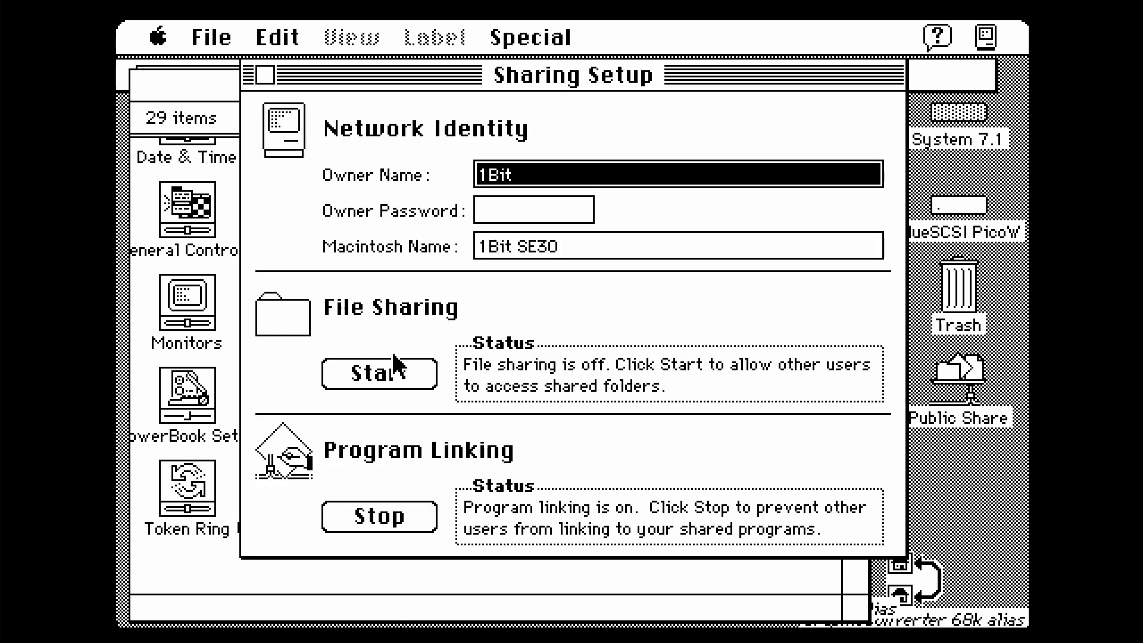
left_click(397, 384)
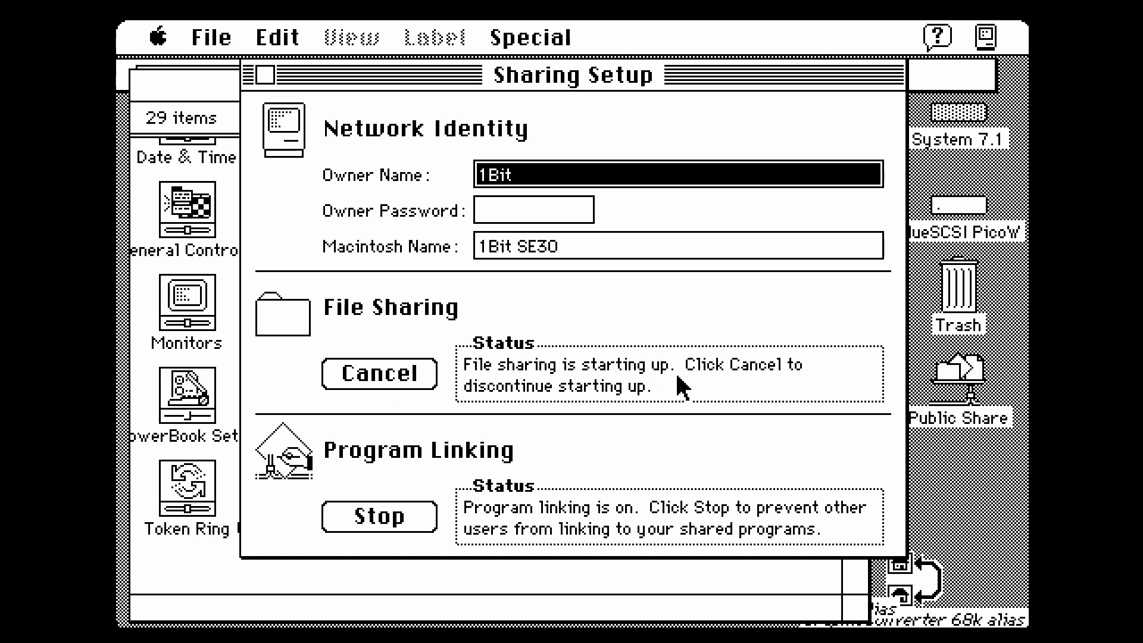
left_click(265, 75)
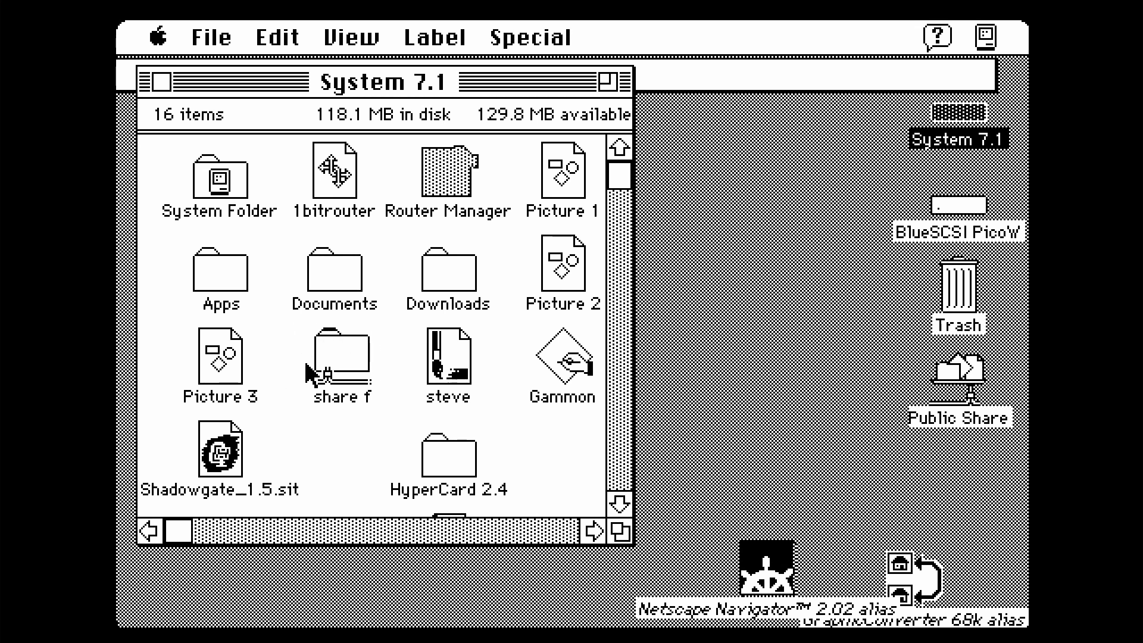
Open the share f folder and enlarge its window to see the promo pictures
double_click(336, 354)
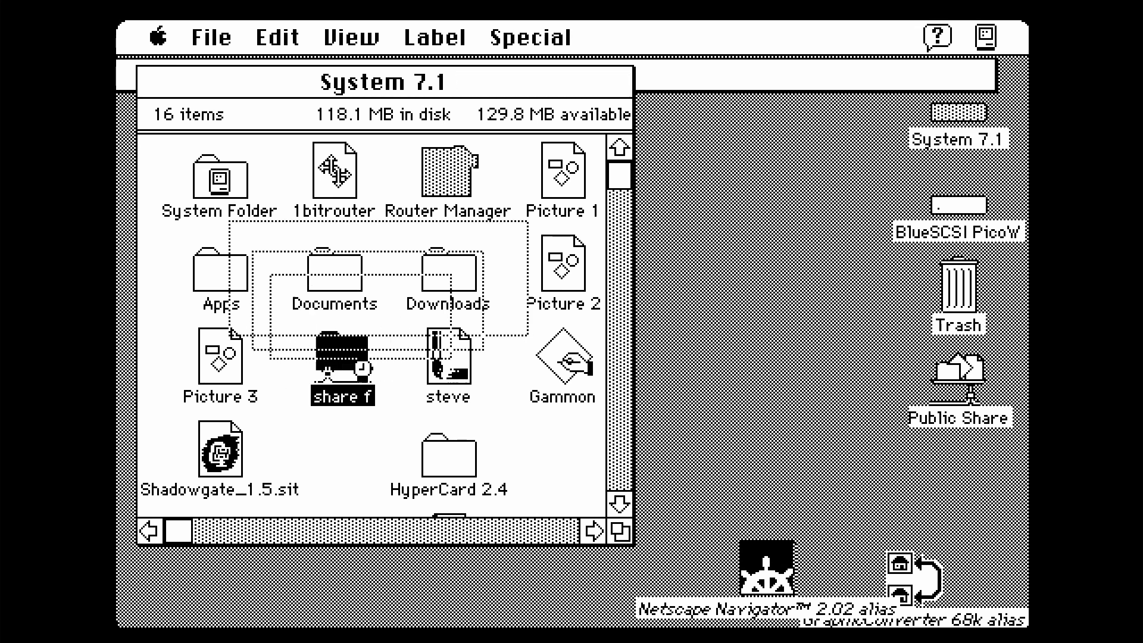
left_click_drag(676, 288, 849, 585)
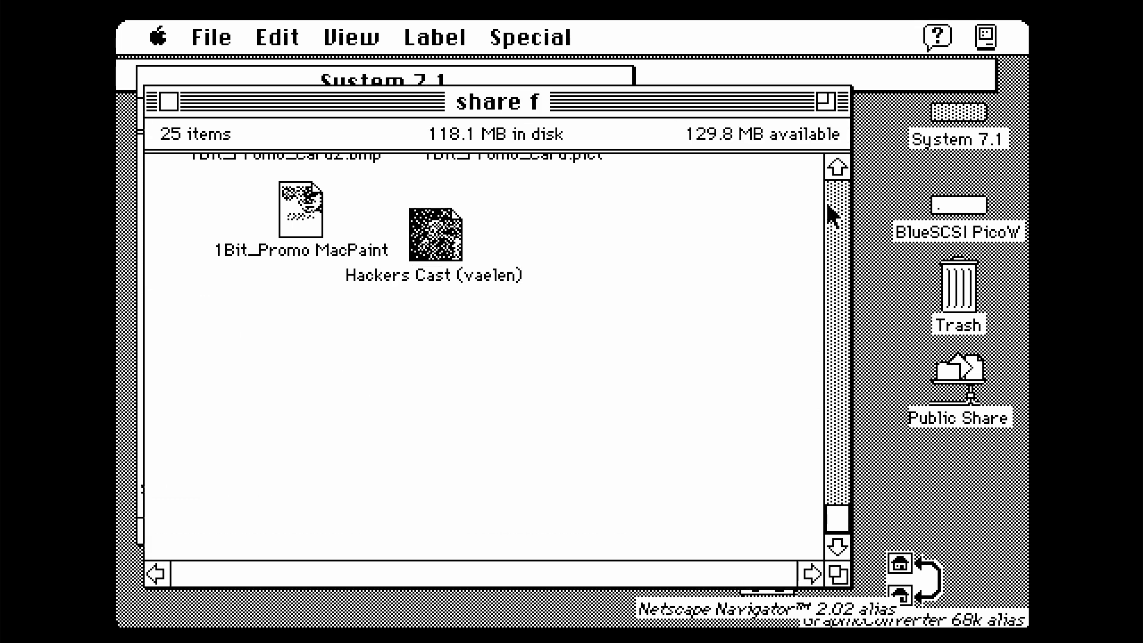
left_click(837, 167)
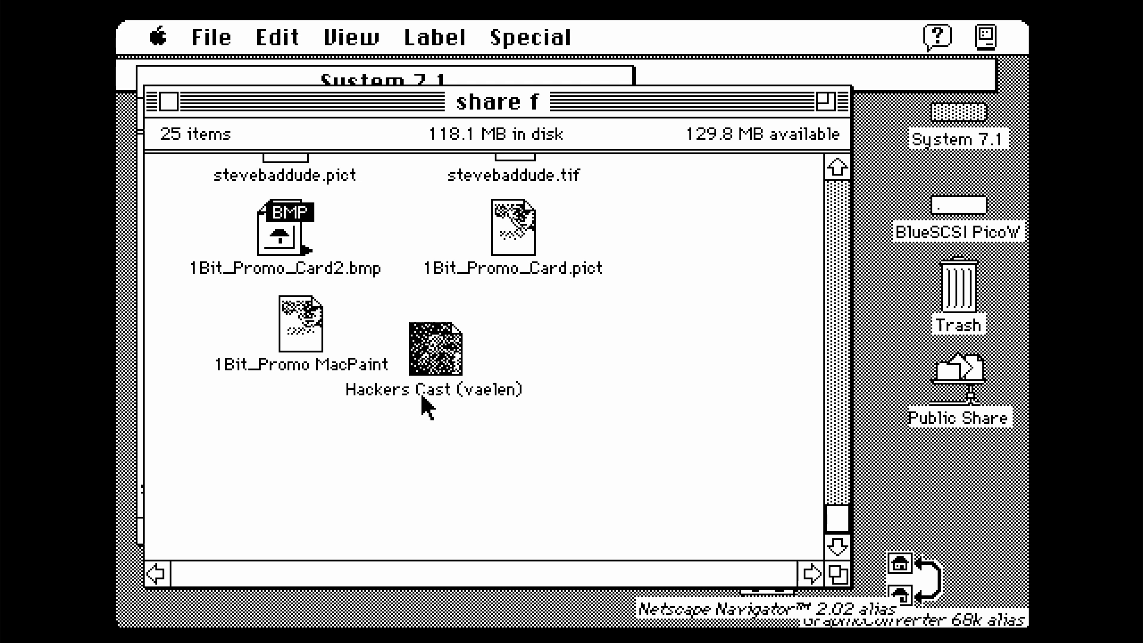
Try opening Hackers Cast in JPEGView, close it, and nudge the cartoon-figure icon slightly
double_click(440, 354)
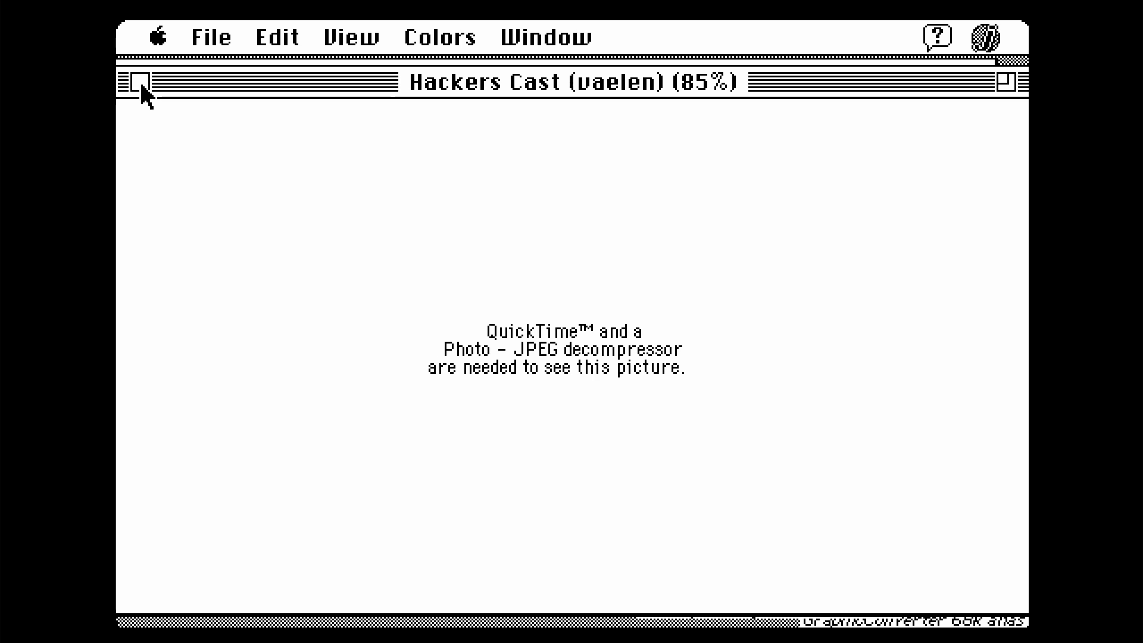
left_click(139, 80)
left_click(583, 336)
left_click_drag(583, 336, 568, 343)
left_click(569, 364)
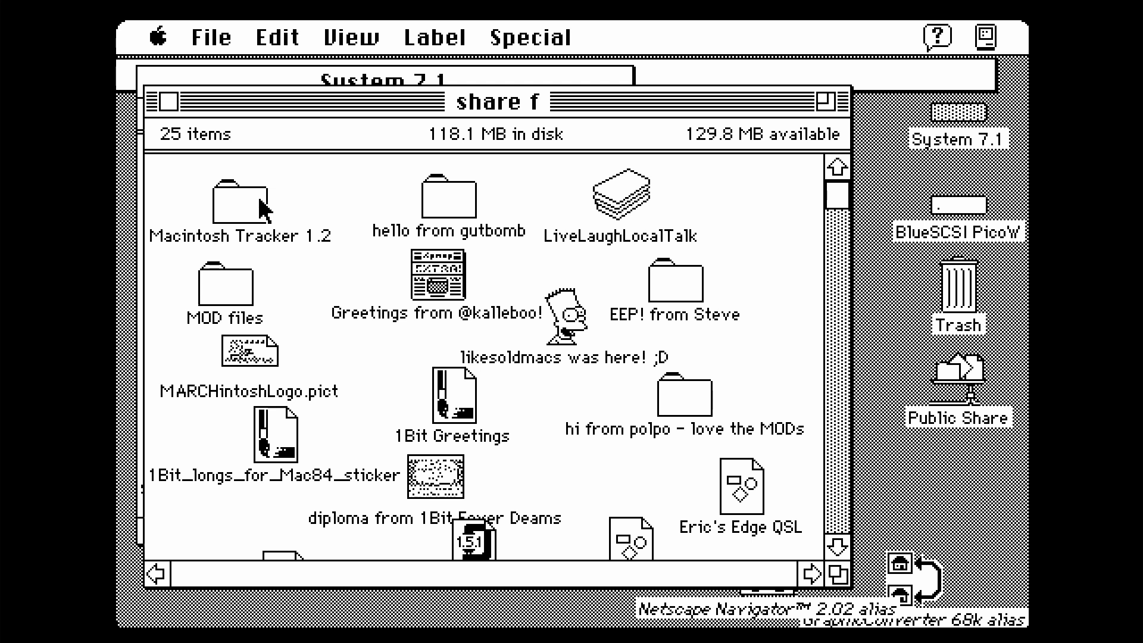
Open the MOD files folder to view its nine tracks, then close it
left_click(239, 289)
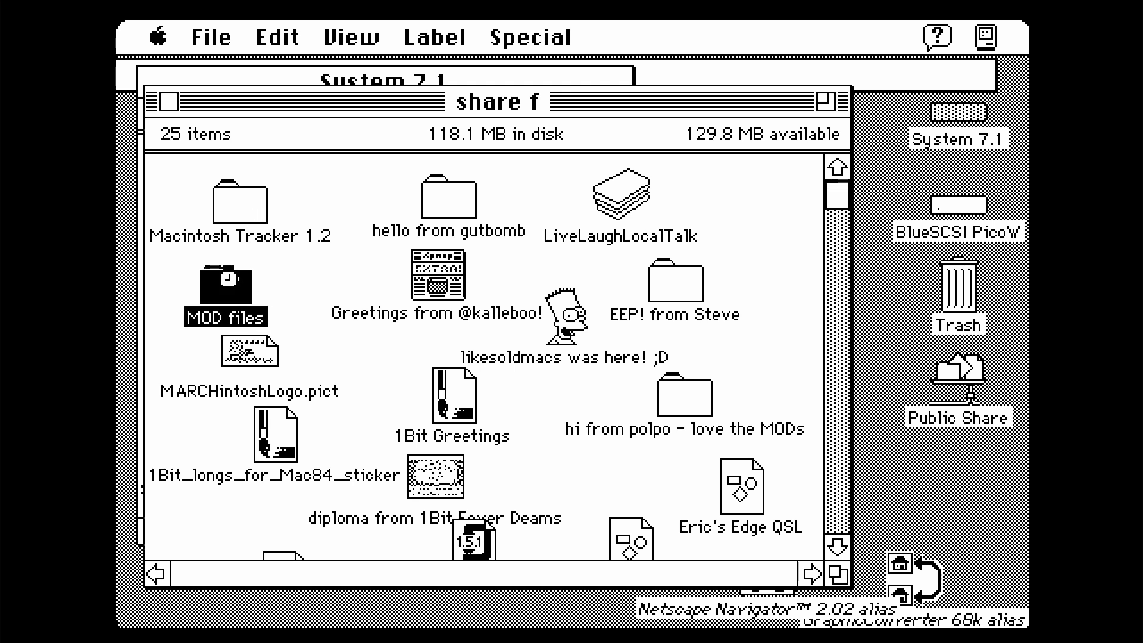
double_click(227, 279)
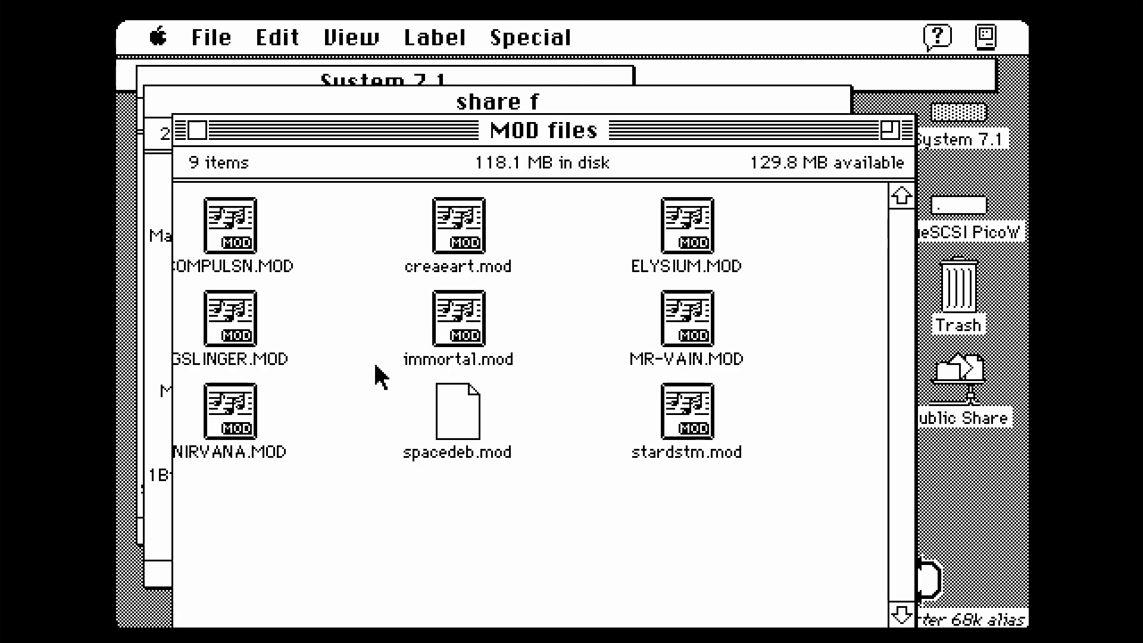
left_click(197, 131)
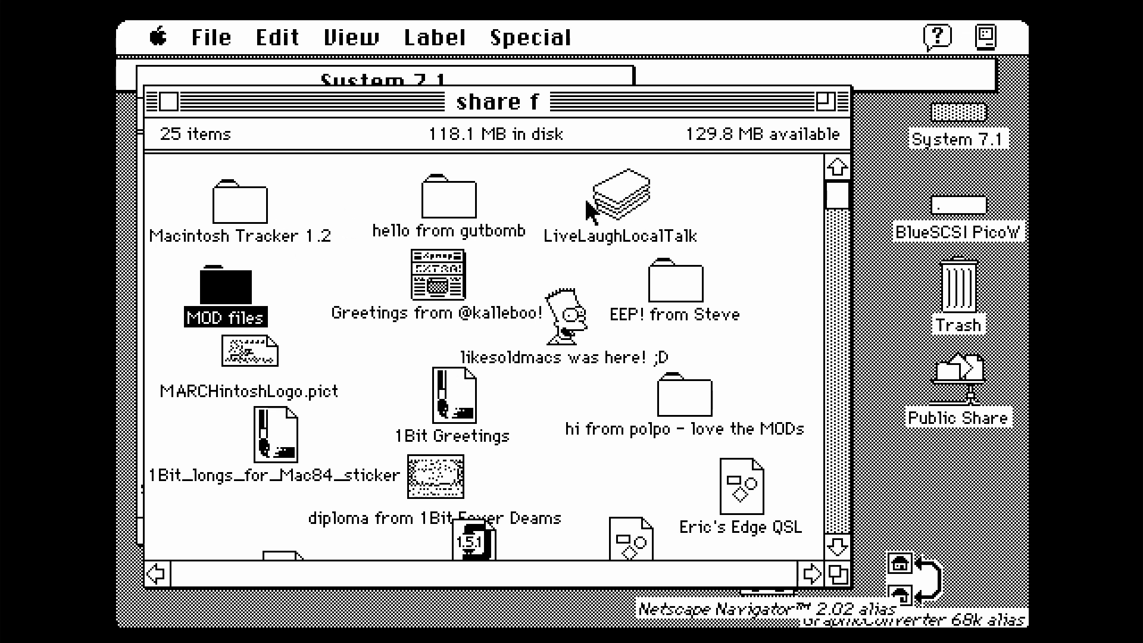
Open the LiveLaughLocalTalk stack to view the Vancouver says Hi!! card, then quit HyperCard
double_click(619, 203)
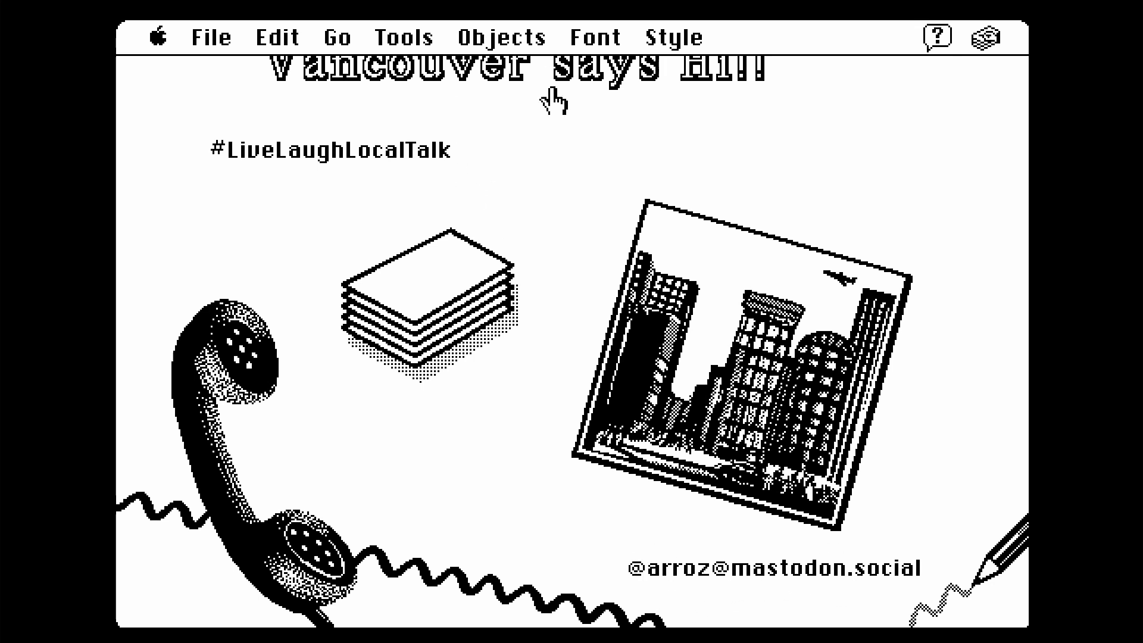
left_click_drag(211, 37, 311, 485)
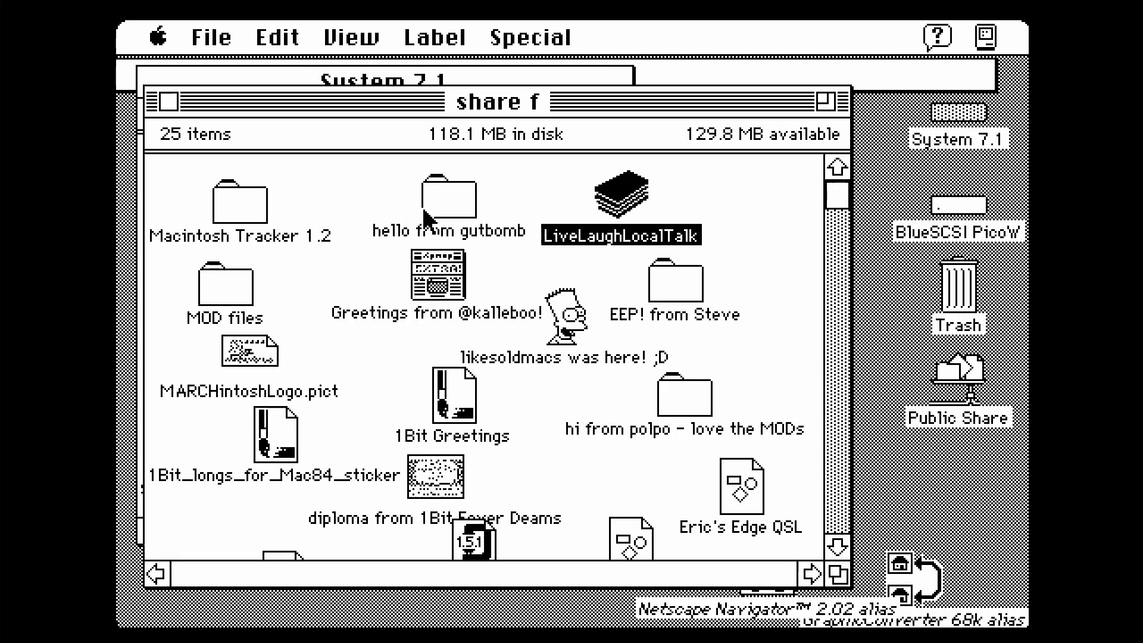
Open the greetings note inside another user's greeting folder, then close it
left_click(438, 209)
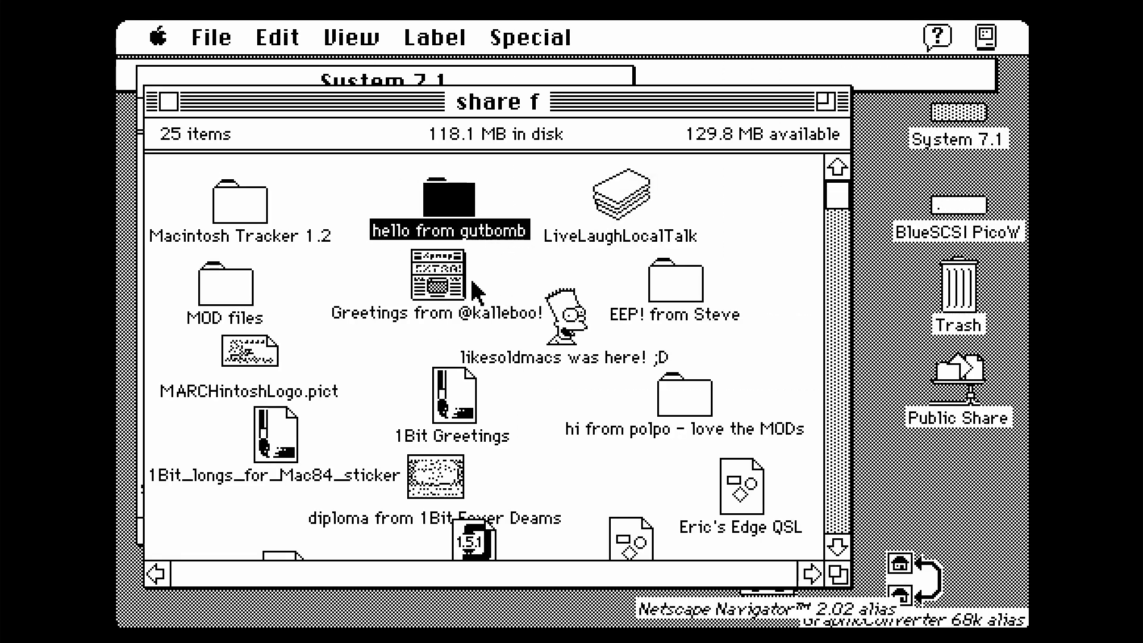
left_click(451, 277)
double_click(445, 314)
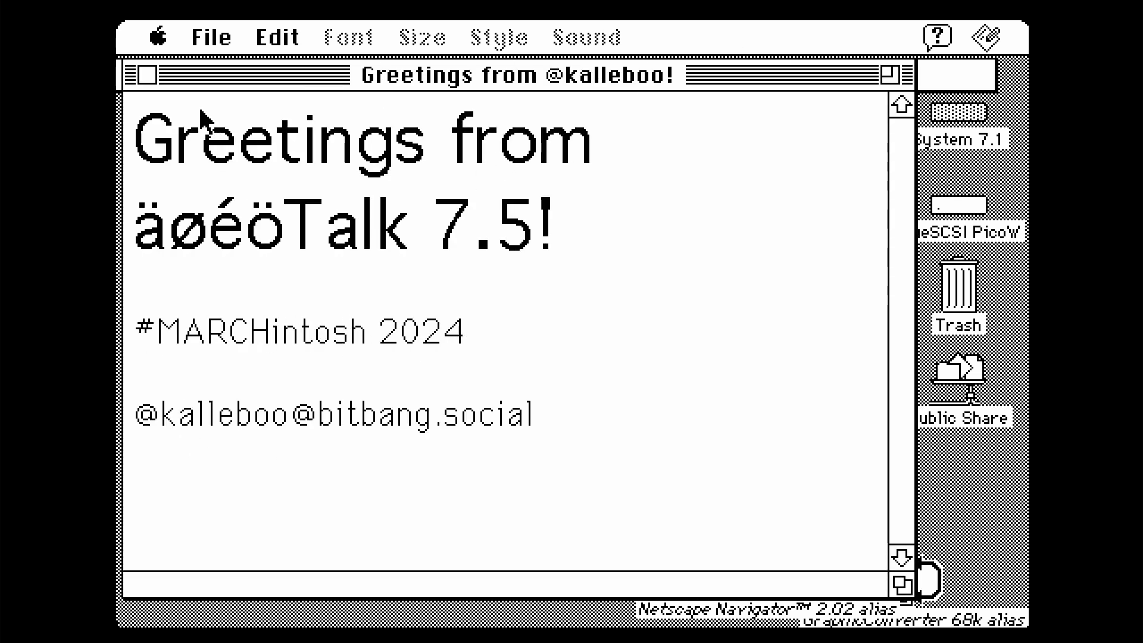
left_click(147, 74)
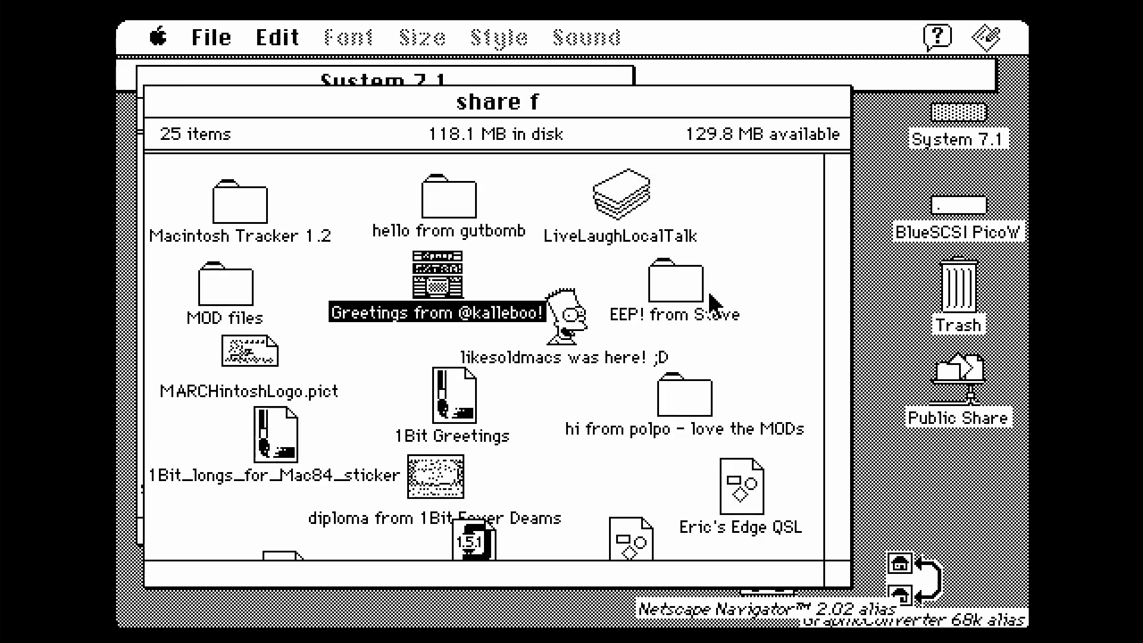
Select the EEP! from Steve and hi from polpo - love the MODs folders, then scroll share f down
left_click(694, 294)
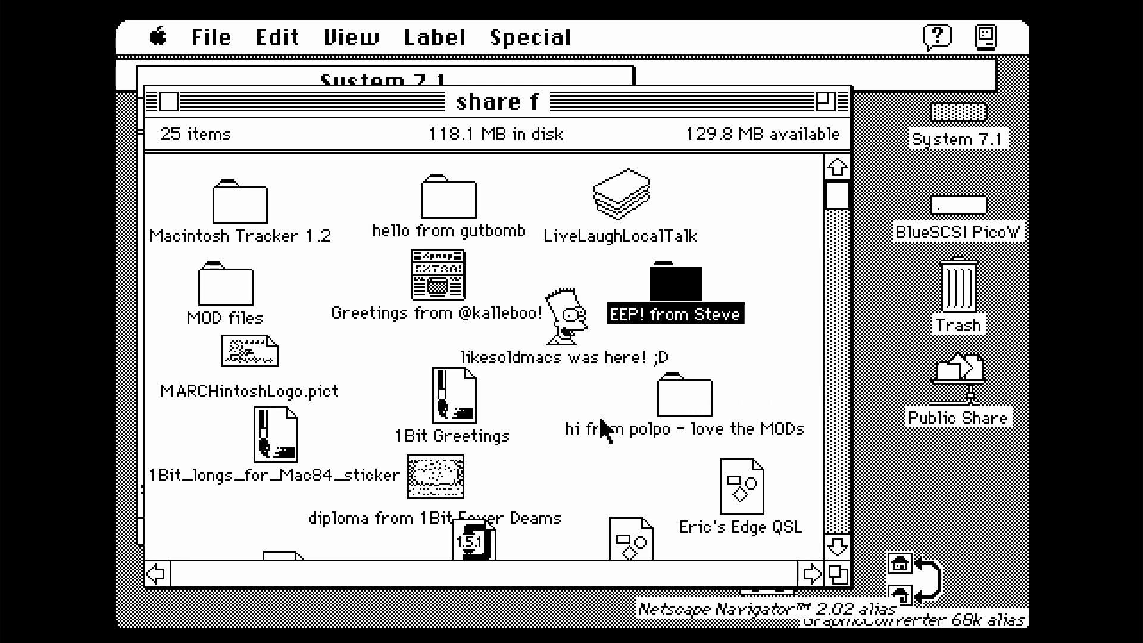
left_click(674, 408)
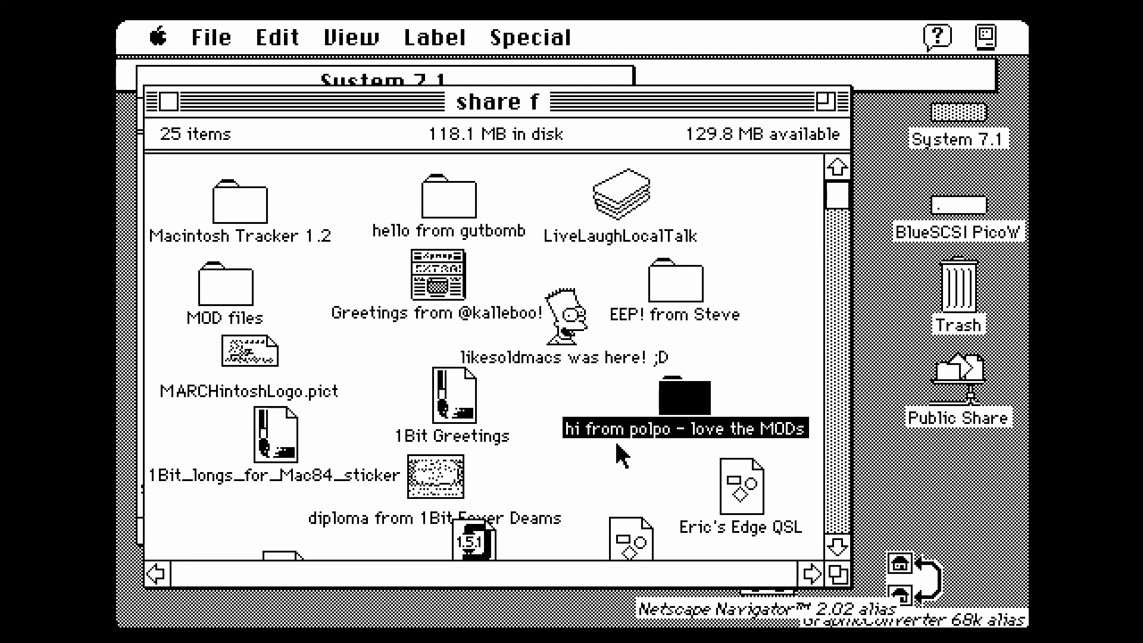
left_click(767, 488)
scroll(768, 488, "down", 3)
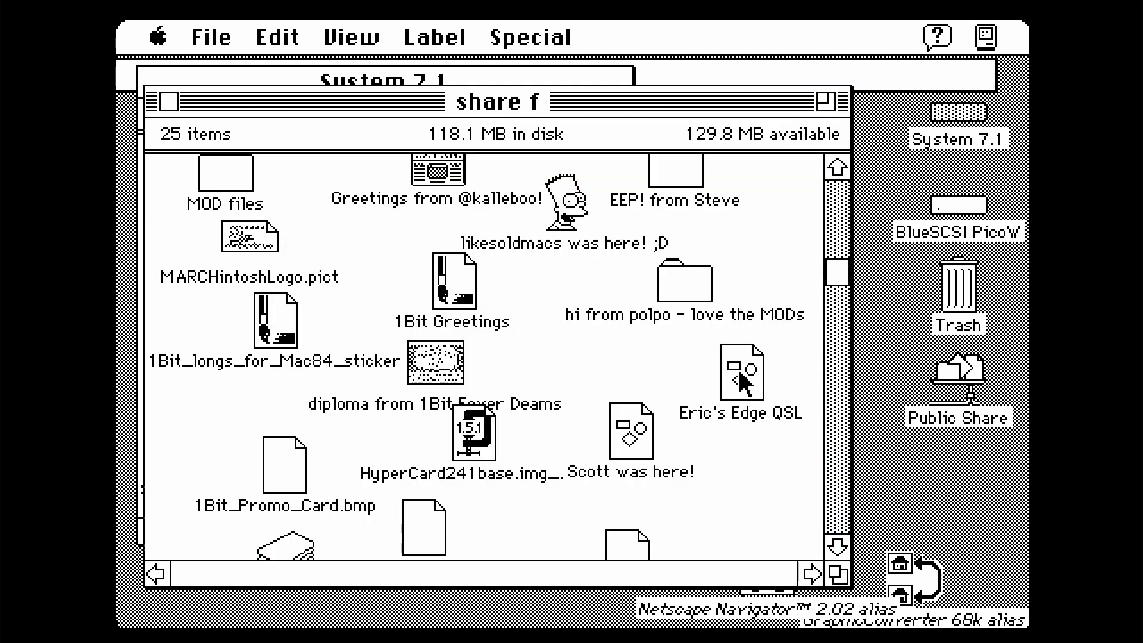
Open Eric's Edge QSL in SimpleText and scroll to the card's bottom and right edges
double_click(741, 372)
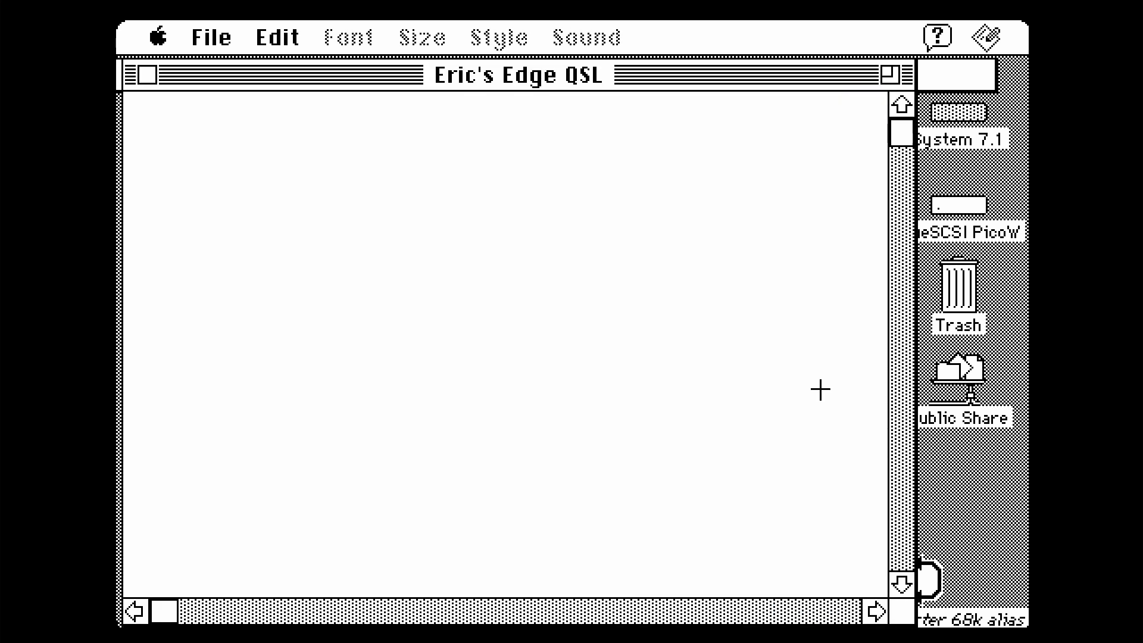
left_click(902, 584)
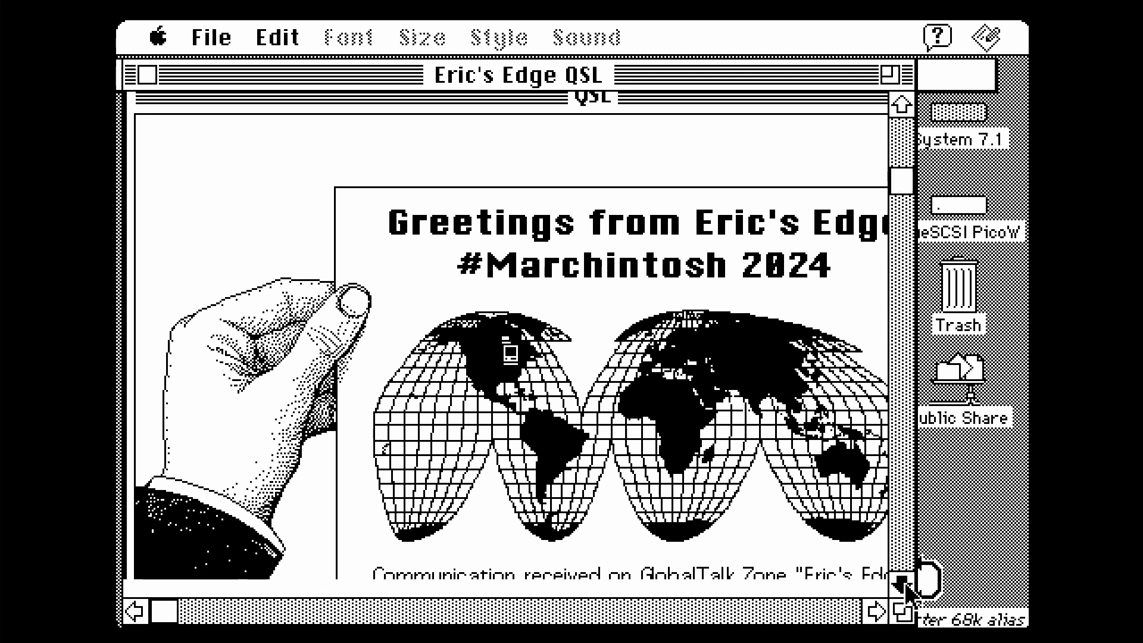
left_click(902, 583)
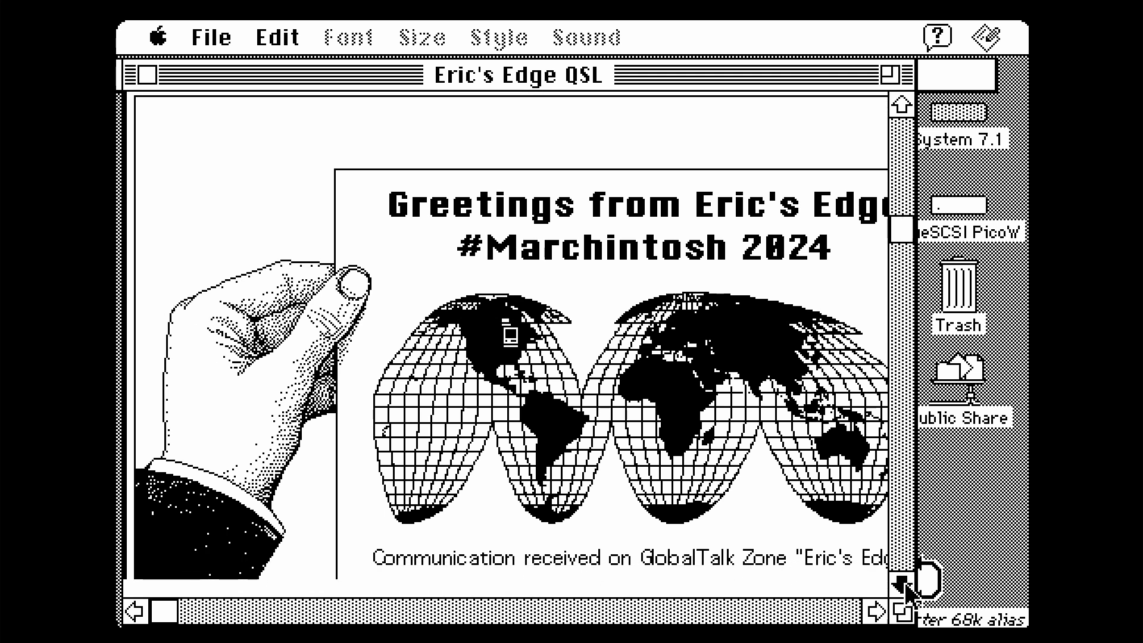
left_click(904, 559)
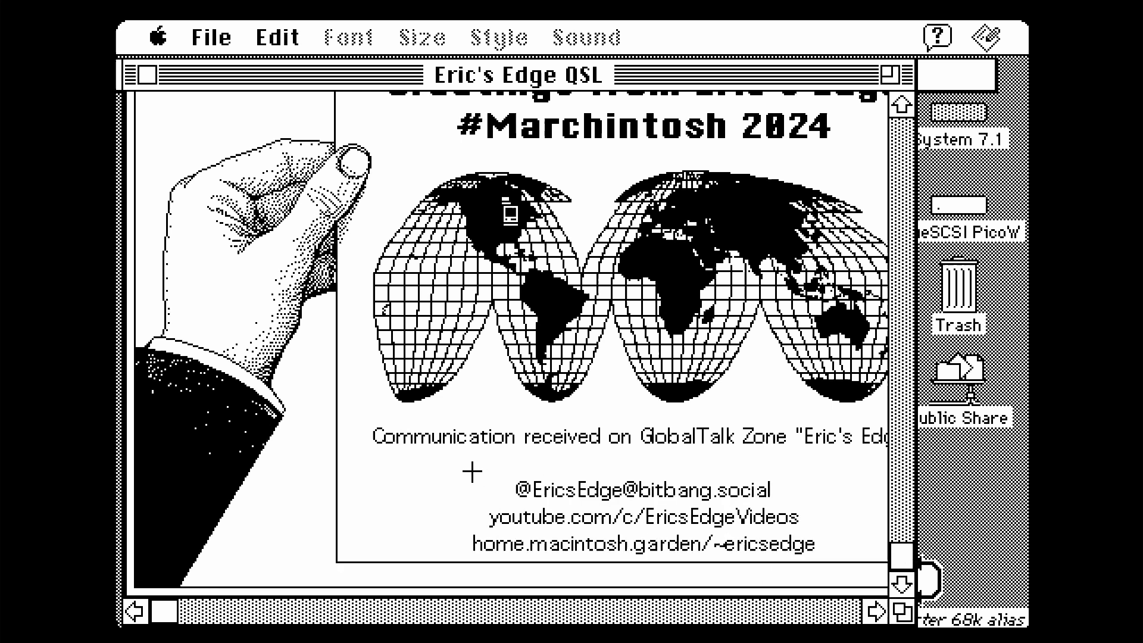
left_click(851, 613)
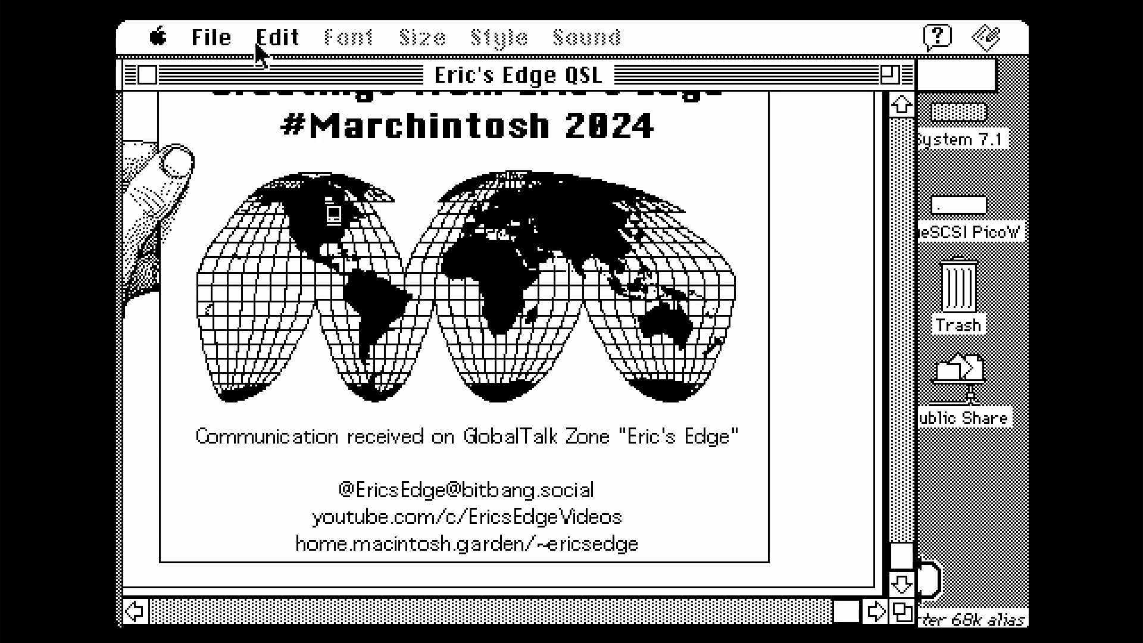
Quit the QSL card viewer and select BlueSCSI CEO Printer as the AppleTalk ImageWriter in zone BlueSCSI Int HQ LT
key("super+q")
left_click_drag(158, 36, 224, 220)
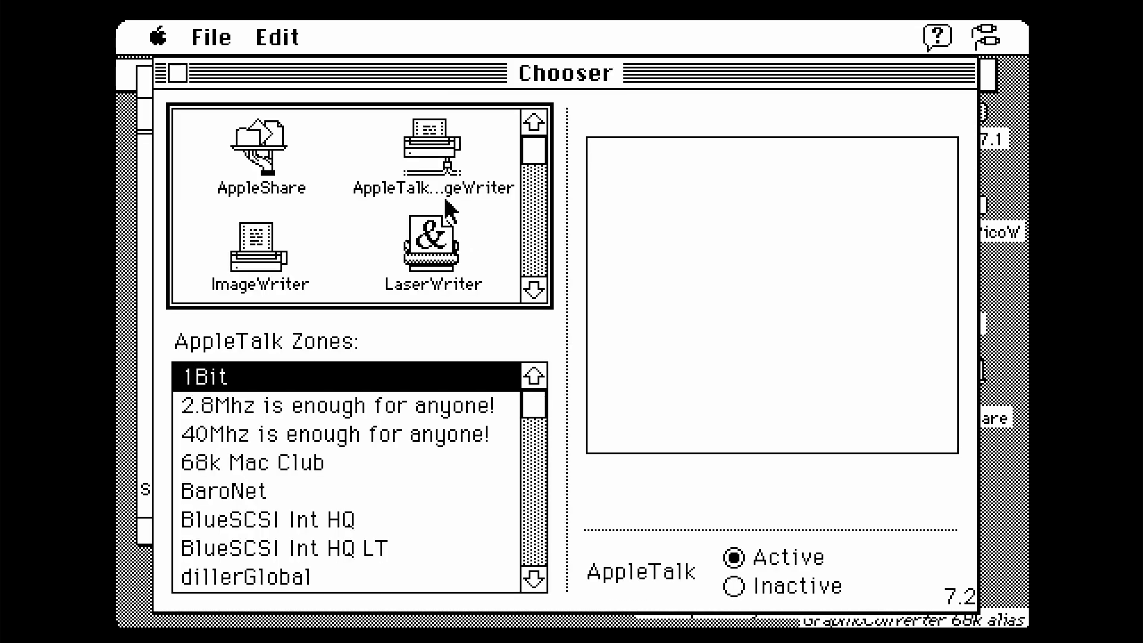
left_click(428, 143)
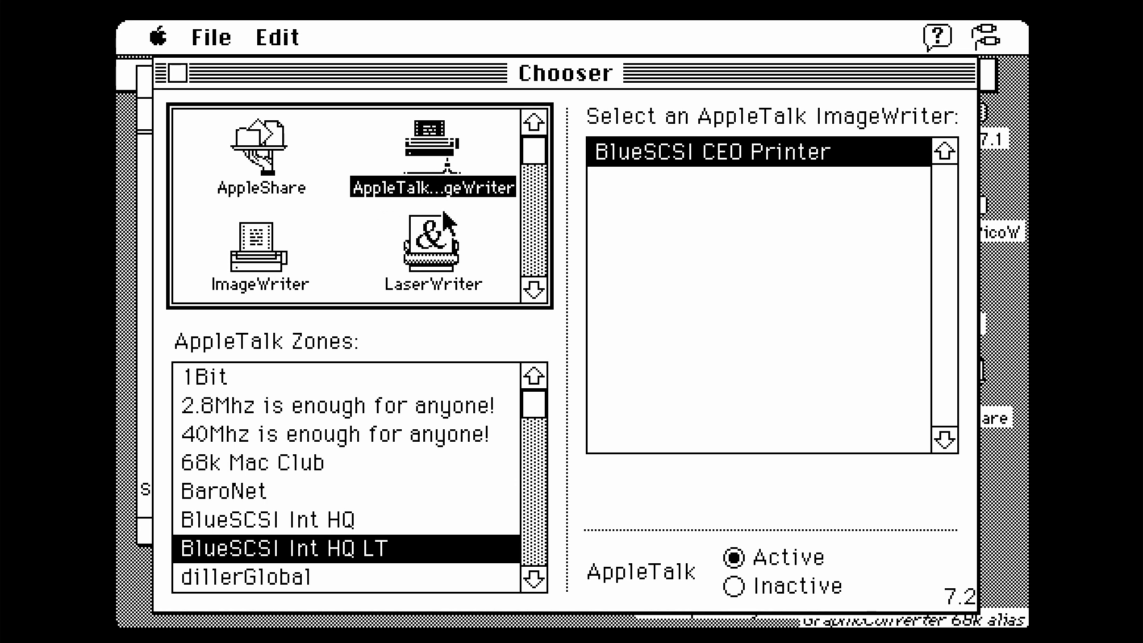
left_click(526, 578)
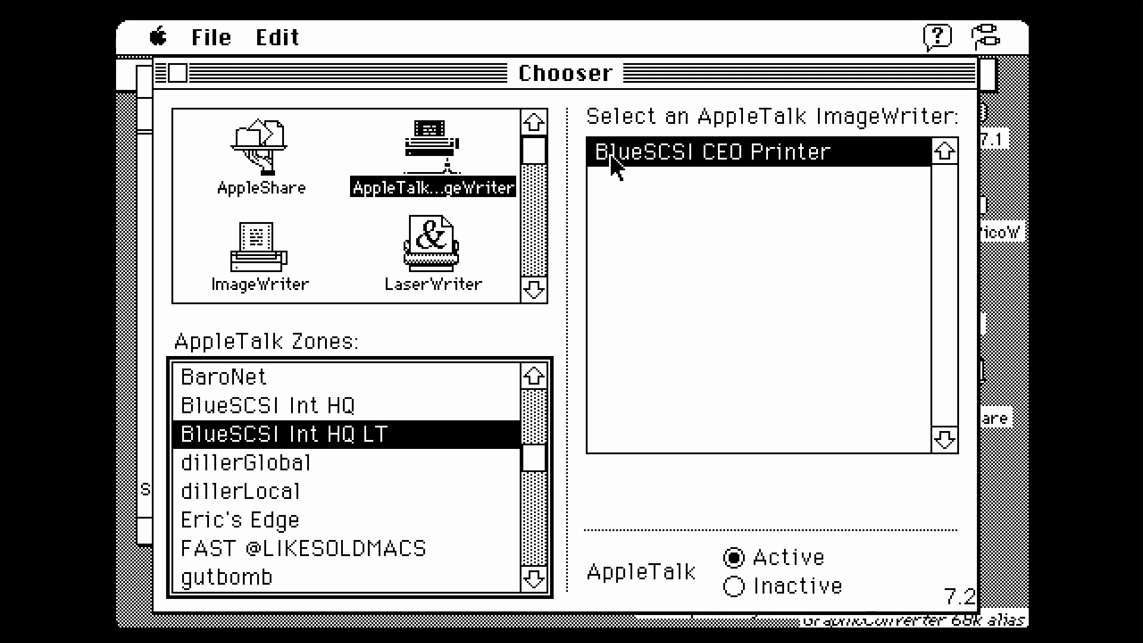
Close Chooser, open the steve picture in SuperPaint, and bring up its Print dialog
left_click(177, 72)
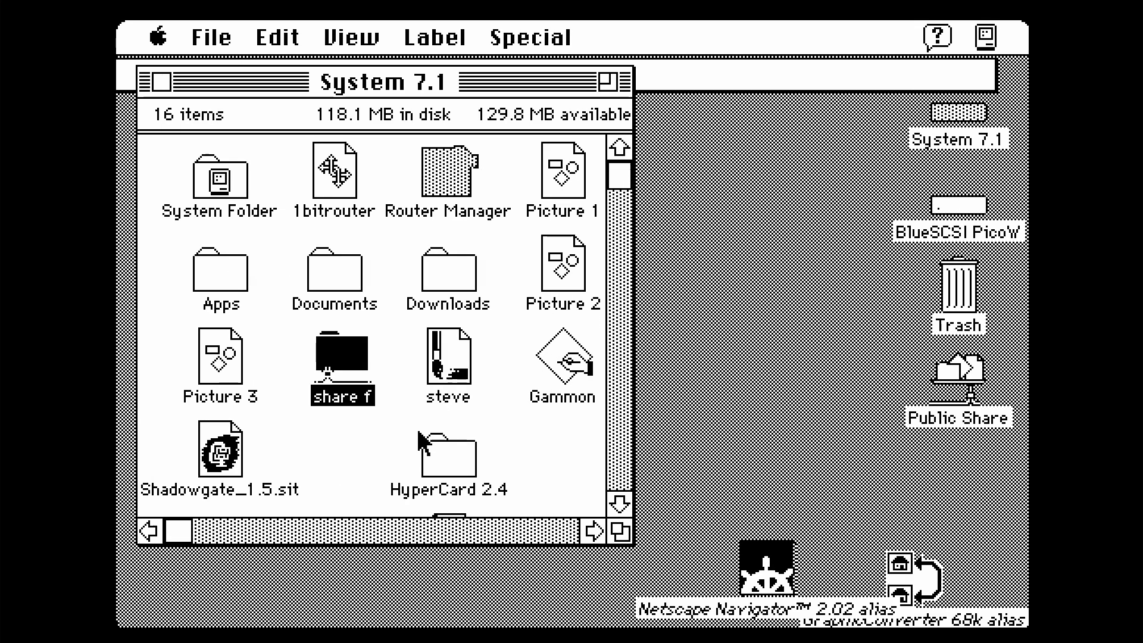
double_click(449, 356)
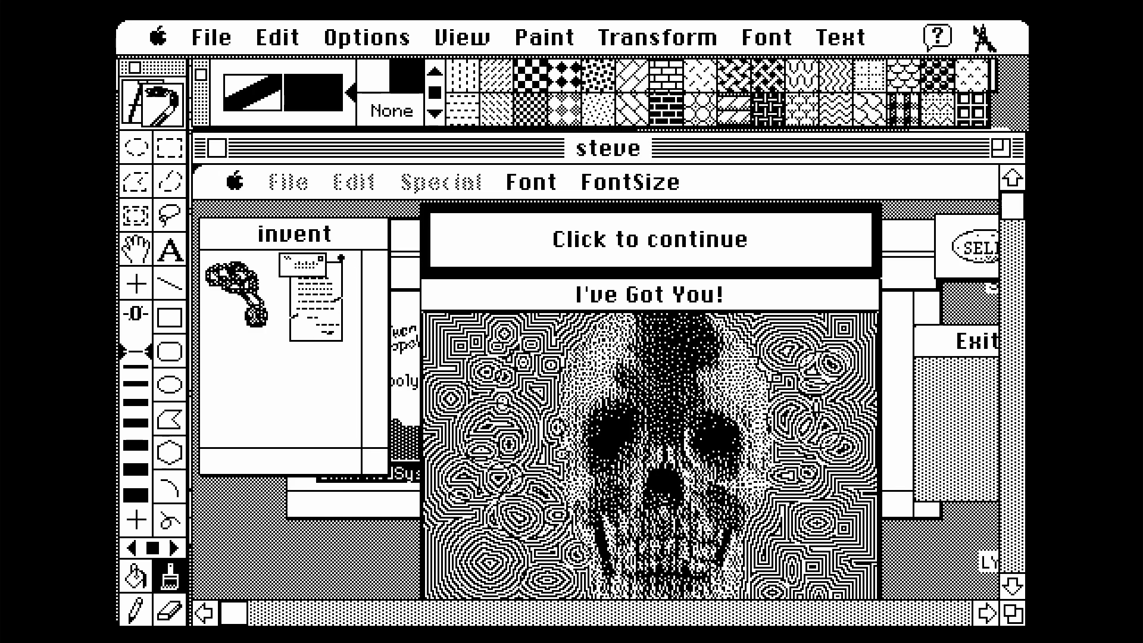
left_click(158, 37)
left_click_drag(159, 40, 310, 443)
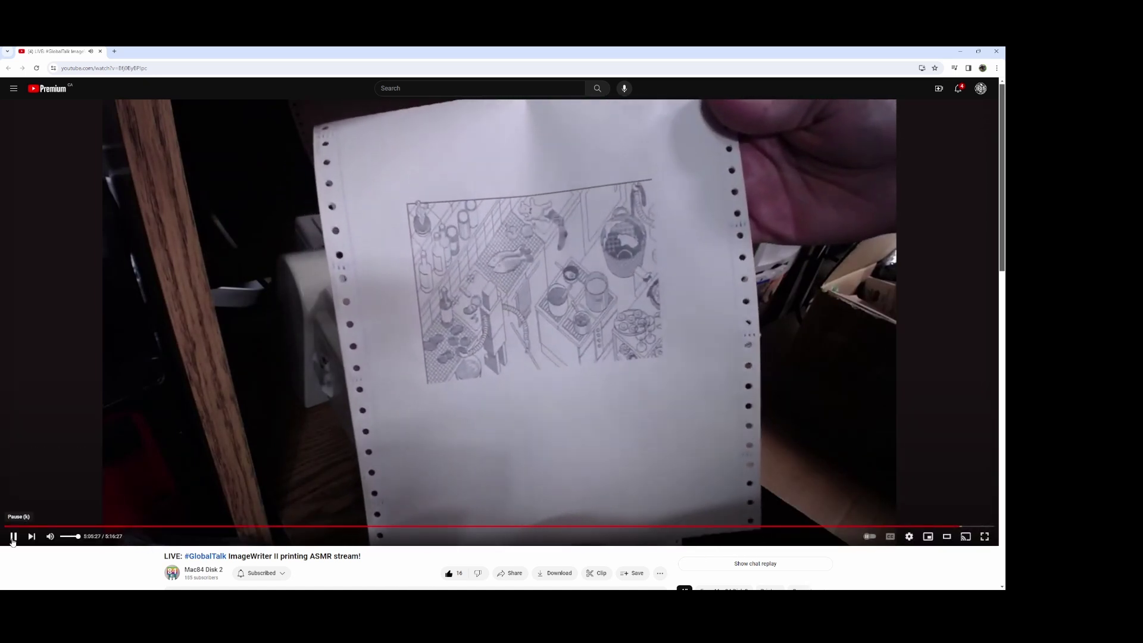
Pause the ImageWriter II printing livestream on YouTube
left_click(12, 536)
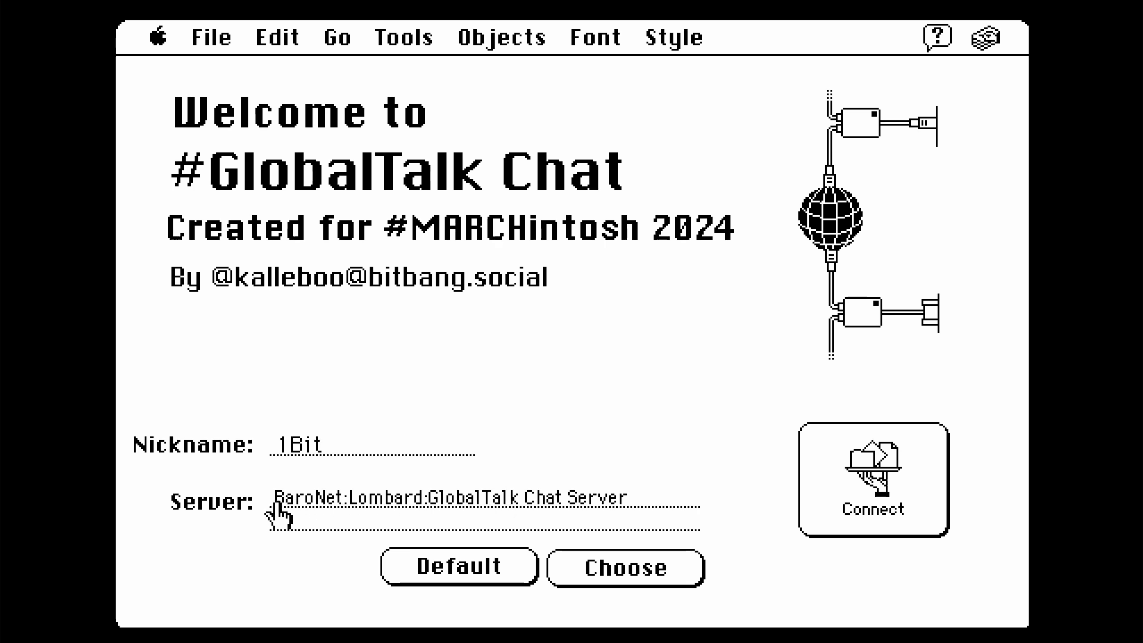
Connect to BaroNet:Lombard:GlobalTalk Chat Server, joining as Guest
left_click(859, 486)
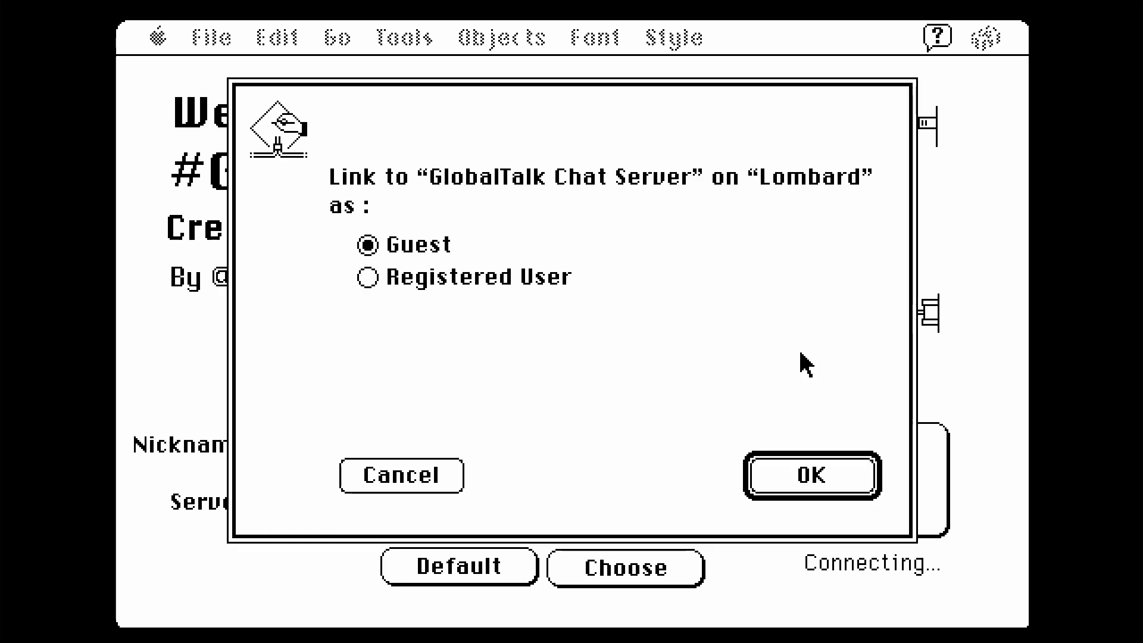
key("Return")
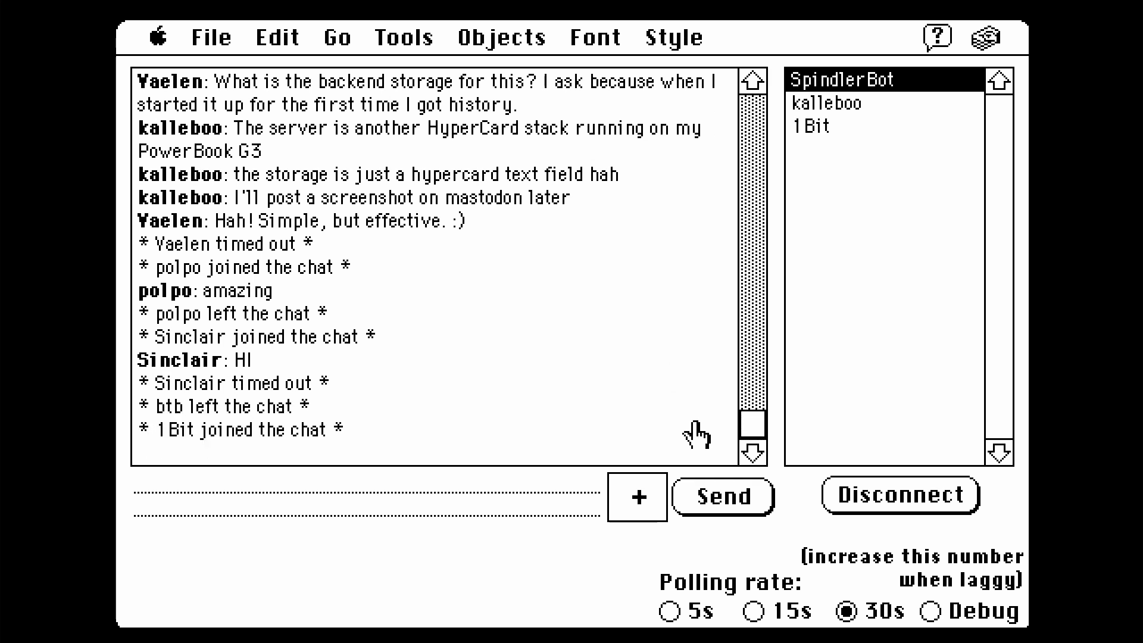
Send the chat message '1Bit in da house' with a house icon attached
left_click(619, 497)
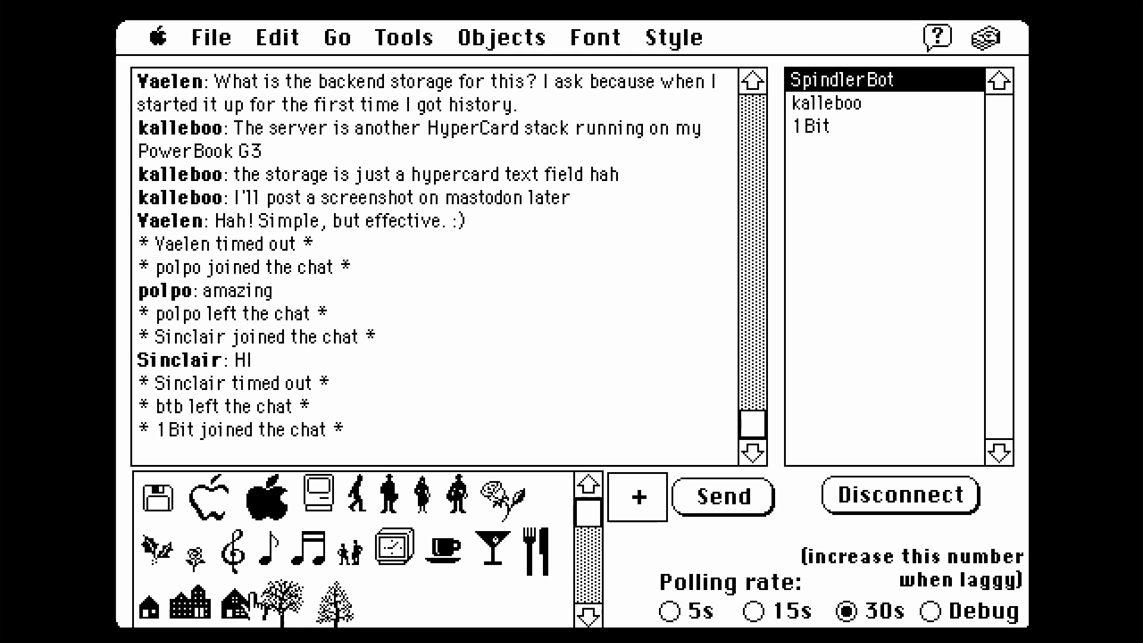
left_click(241, 607)
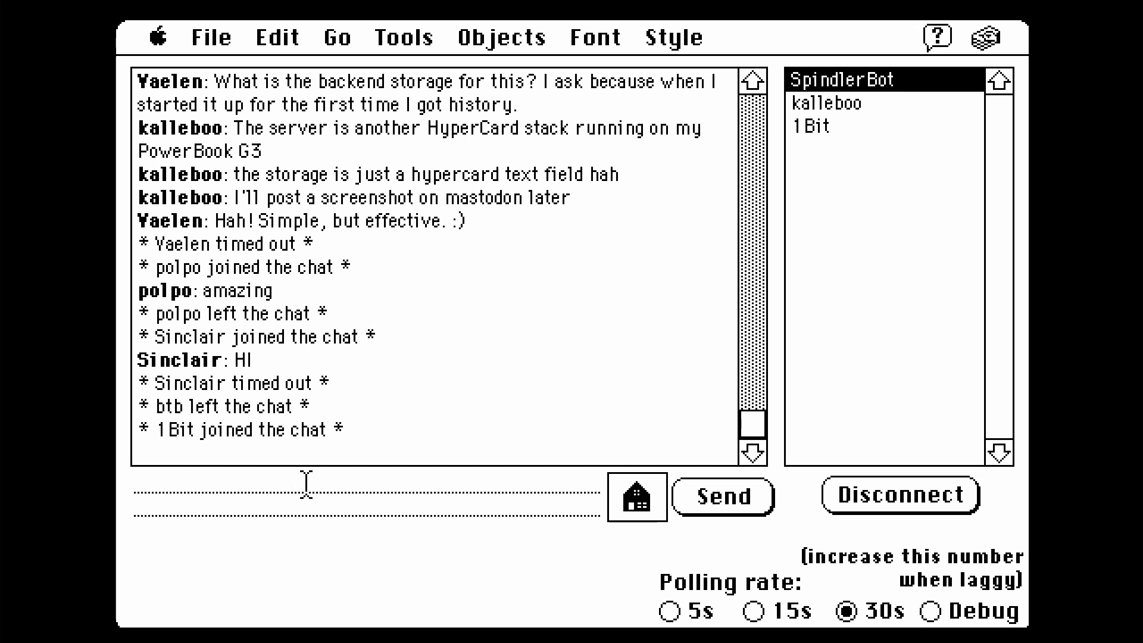
type("1Bit in da house")
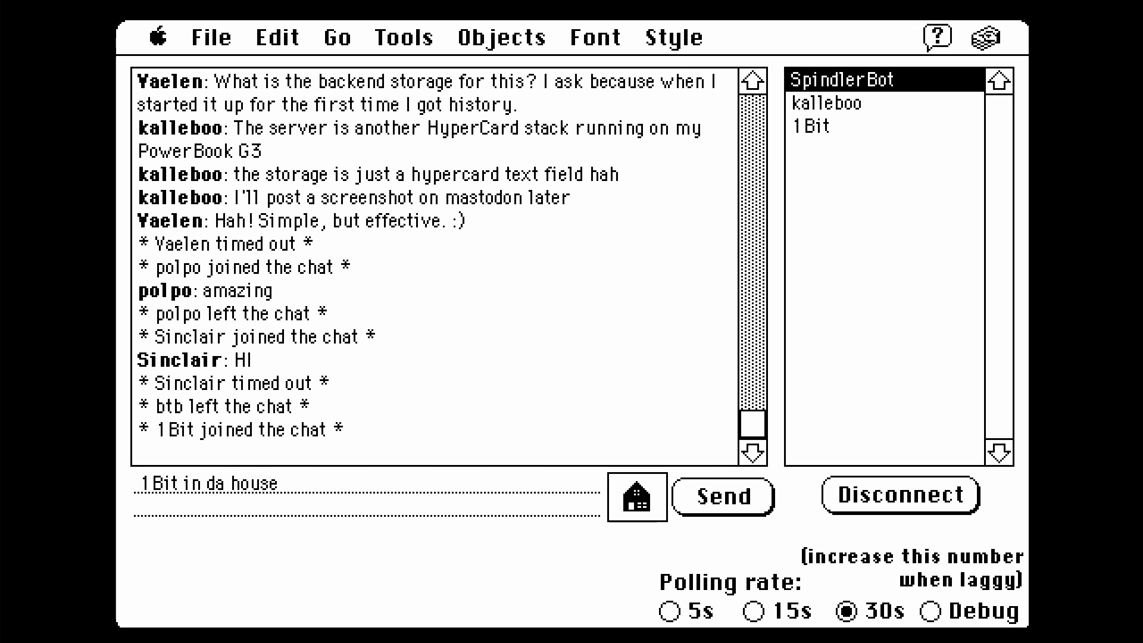
key("Return")
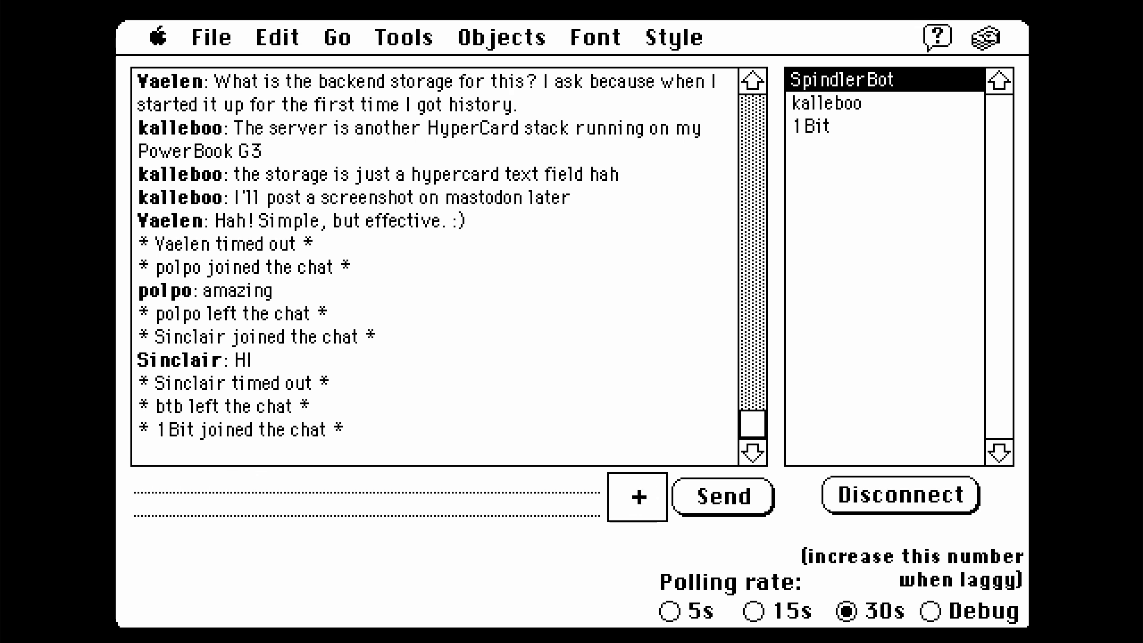